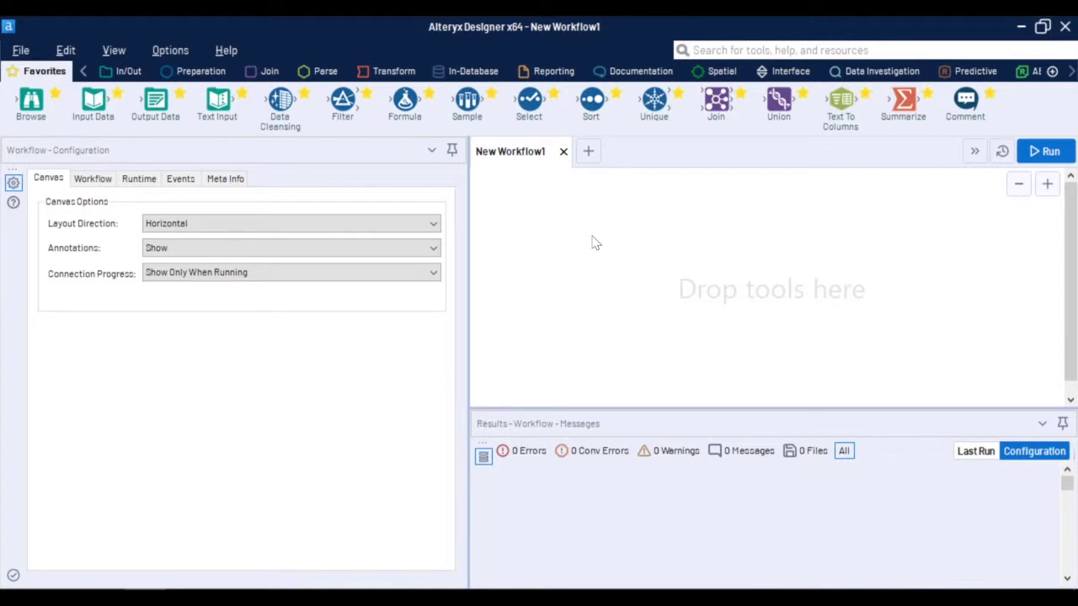
# - Point a new Input Data tool at the Student Data sheet of Student Records.xlsx, then attach a Select tool
pyautogui.moveTo(92, 101); pyautogui.dragTo(527, 235)
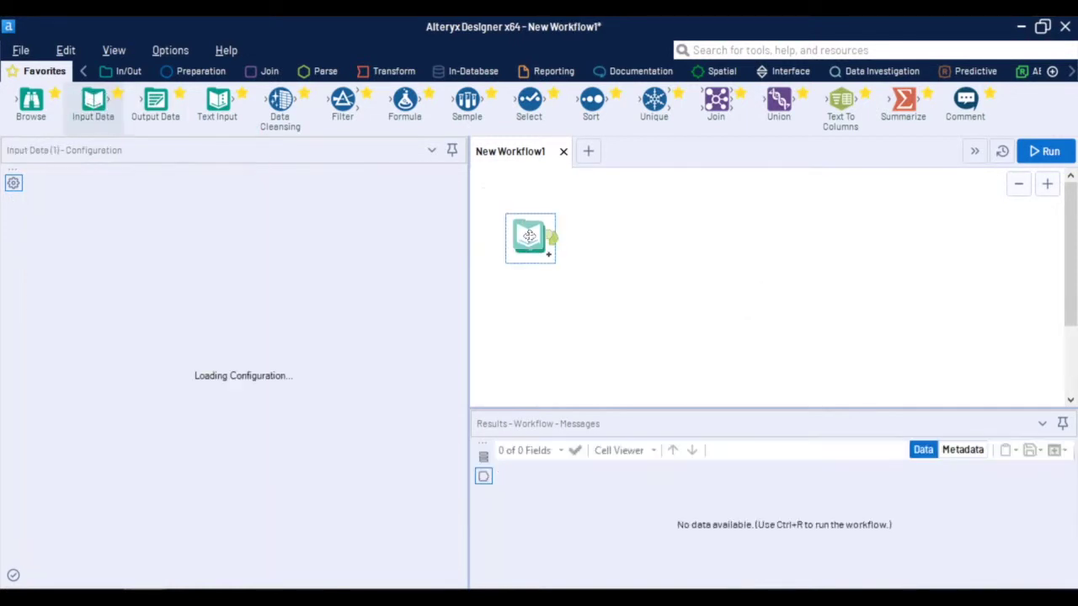
pyautogui.click(383, 192)
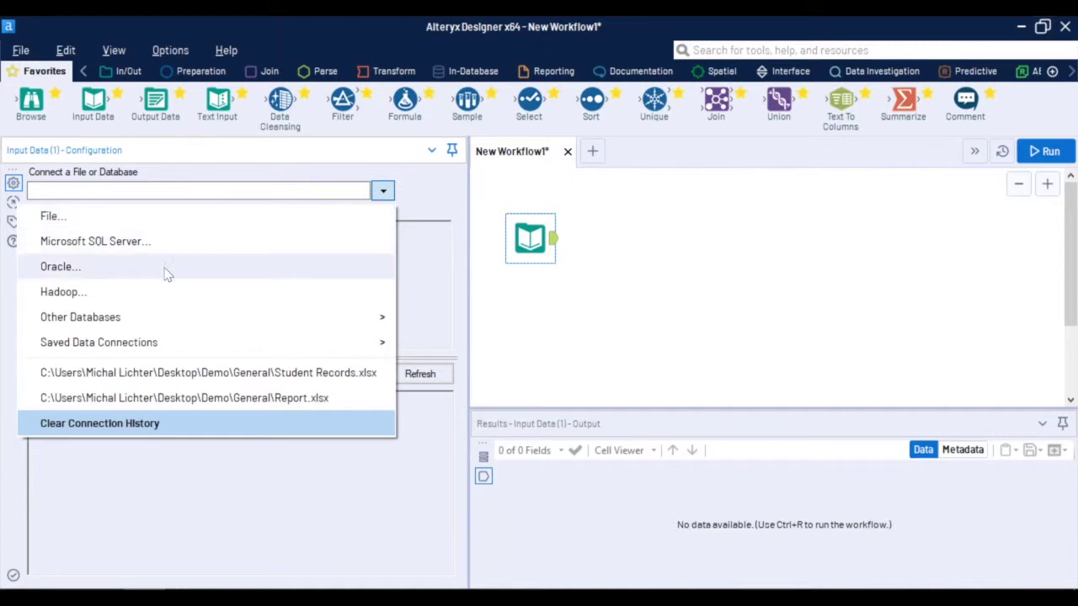
pyautogui.moveTo(156, 318)
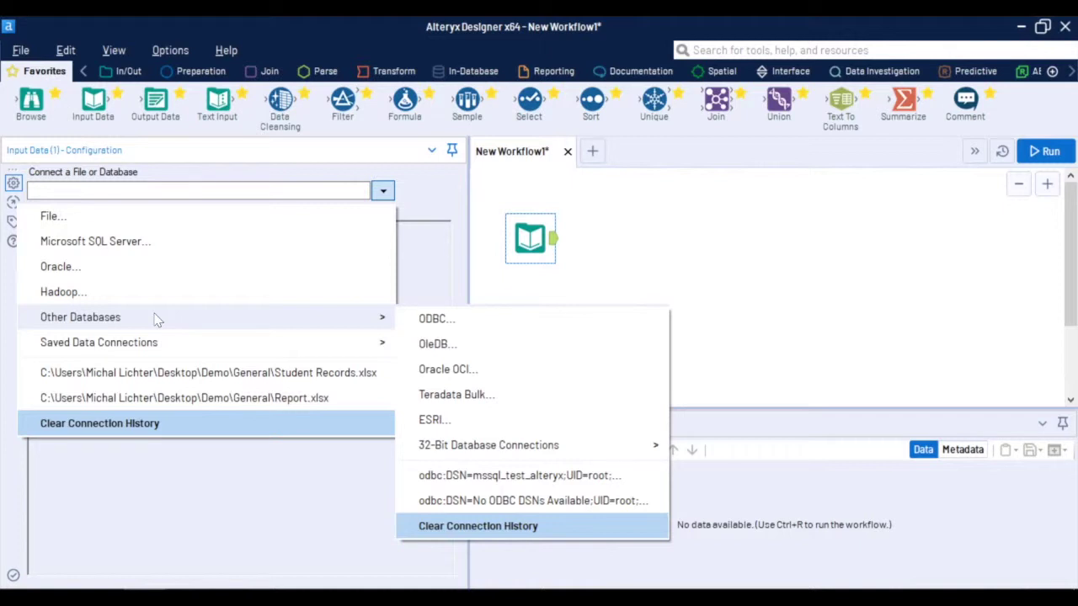
pyautogui.click(172, 221)
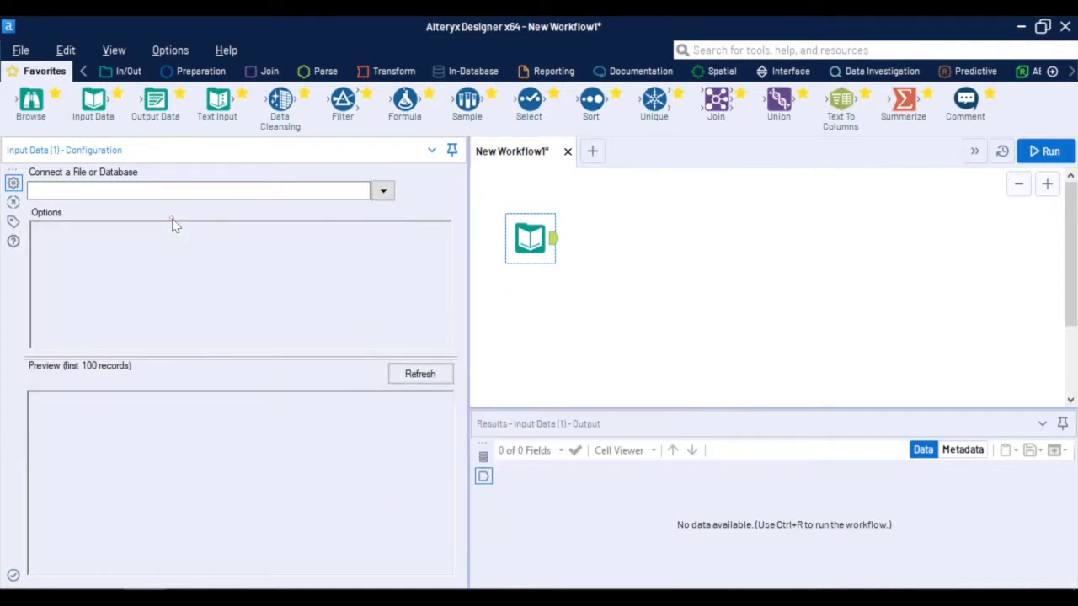
pyautogui.click(662, 441)
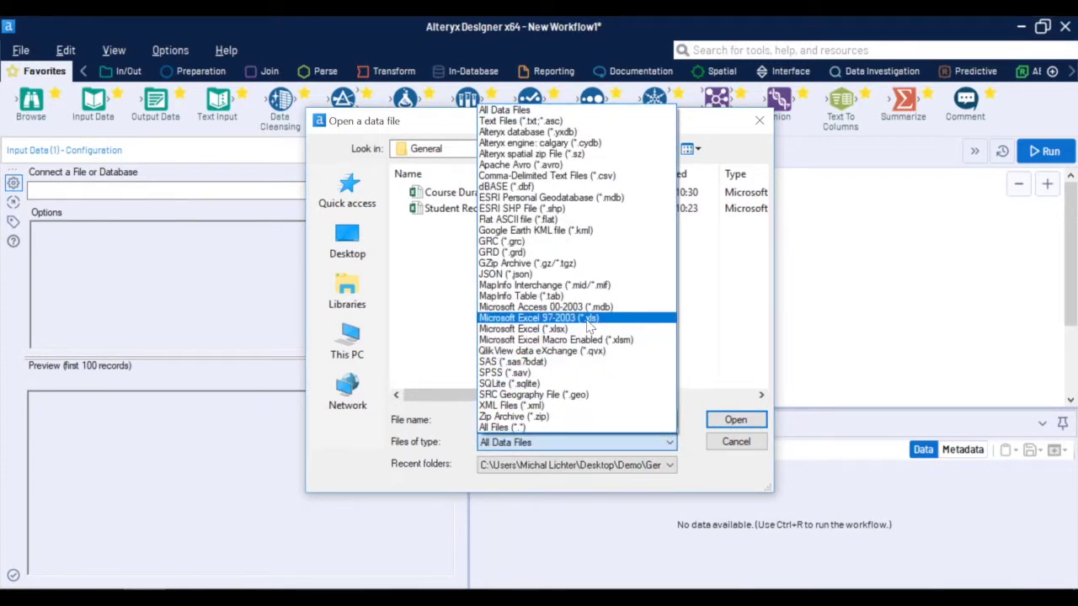
pyautogui.click(436, 122)
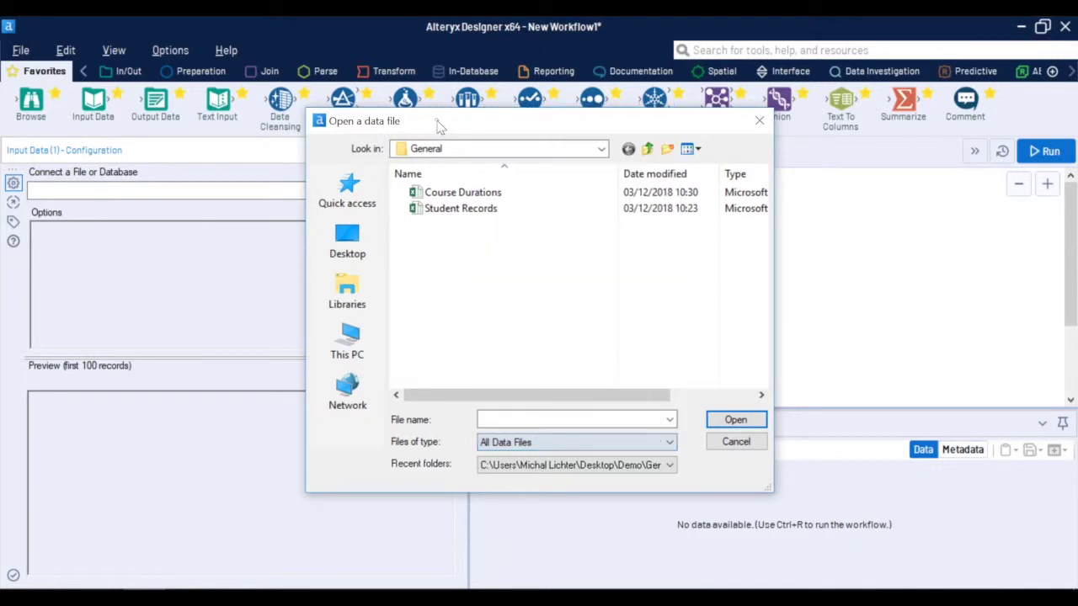
pyautogui.click(461, 208)
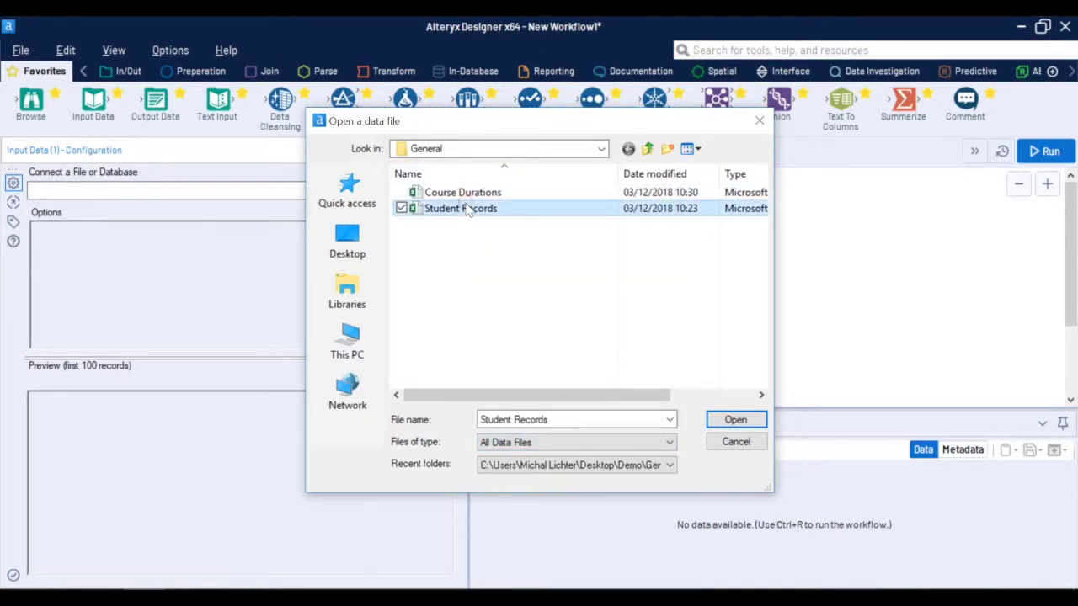
pyautogui.click(729, 421)
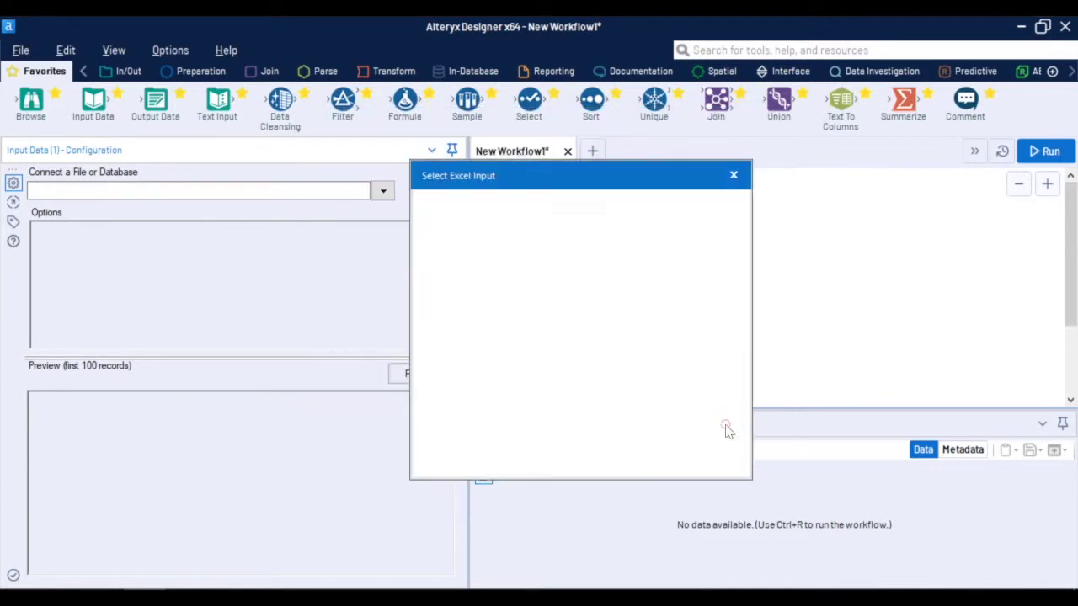
pyautogui.click(712, 451)
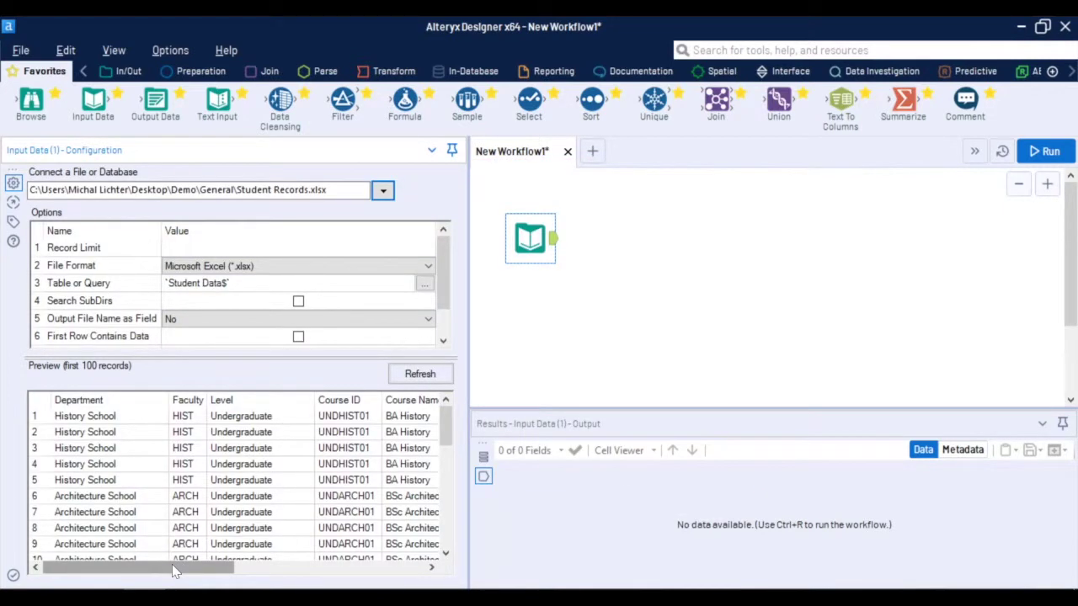
pyautogui.moveTo(174, 572); pyautogui.dragTo(364, 587)
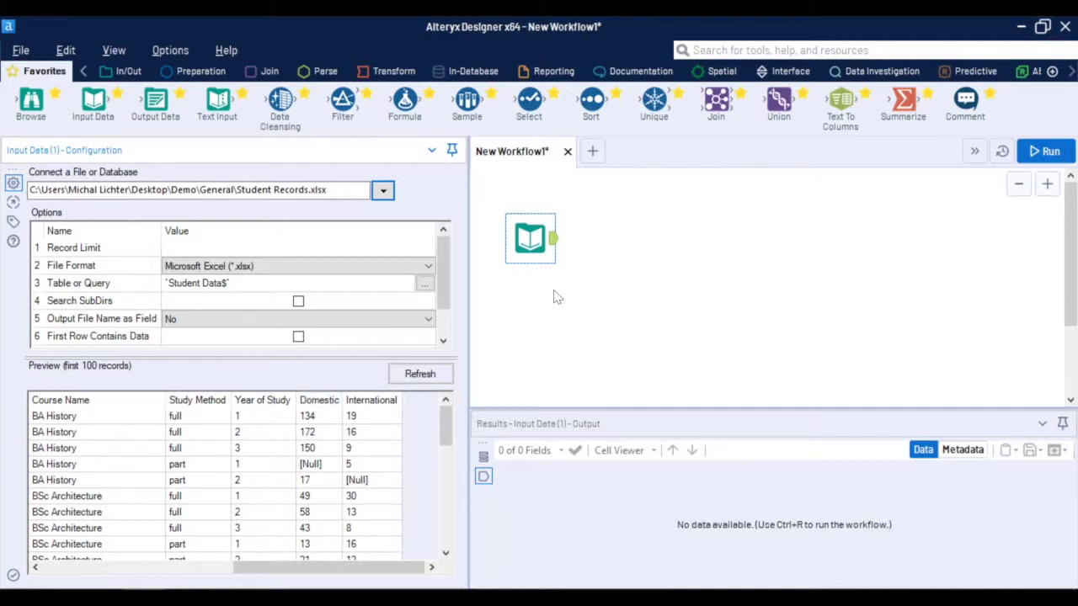
pyautogui.moveTo(529, 101); pyautogui.dragTo(627, 239)
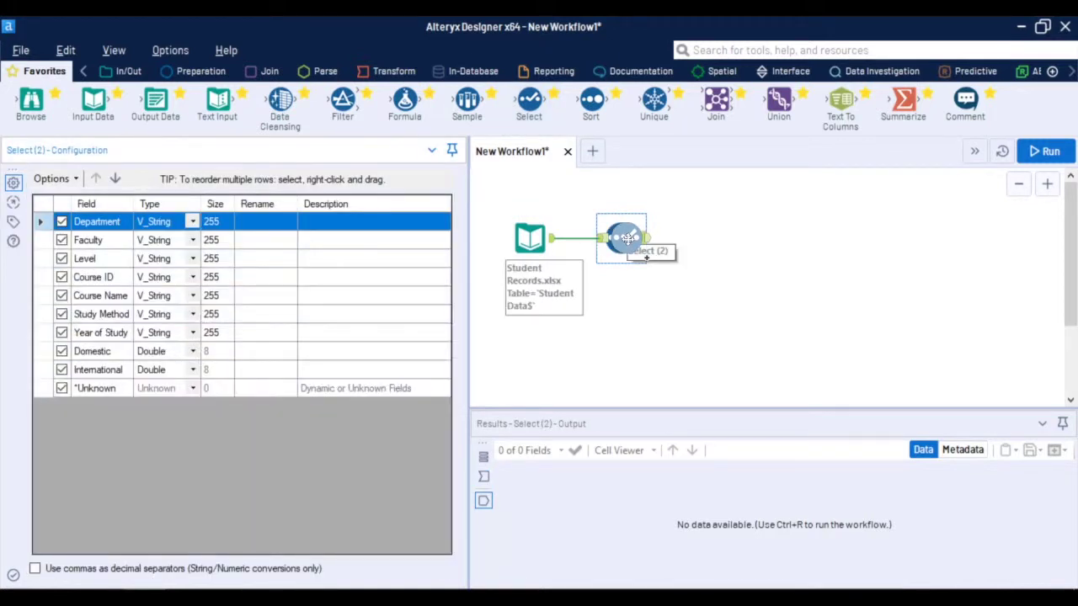
# - In the Select tool, keep Course ID and rename Level to 'Level of Study'
pyautogui.click(62, 279)
pyautogui.click(61, 278)
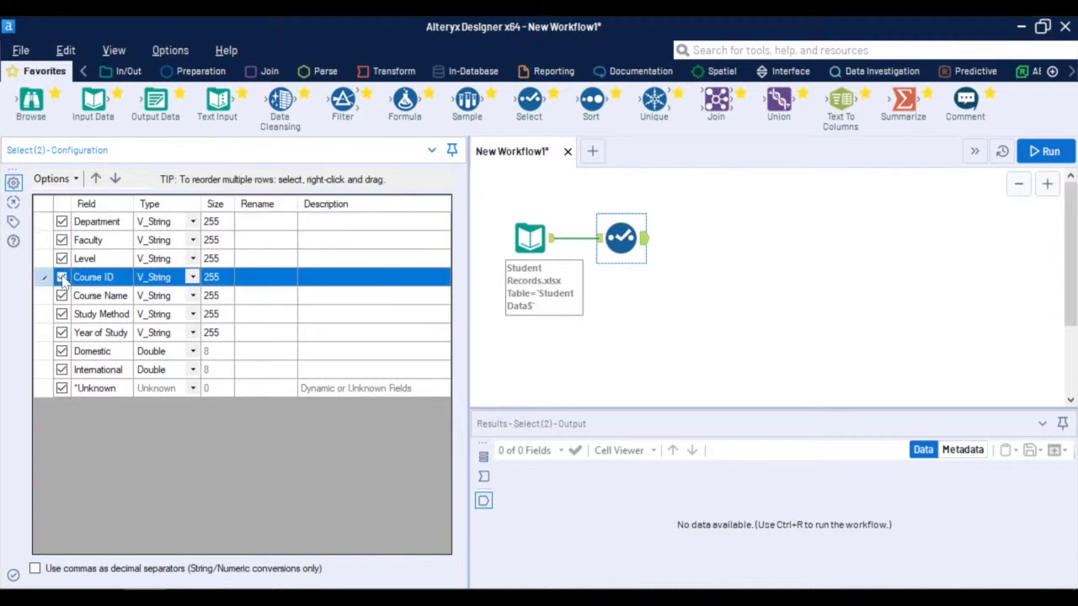
pyautogui.click(267, 260)
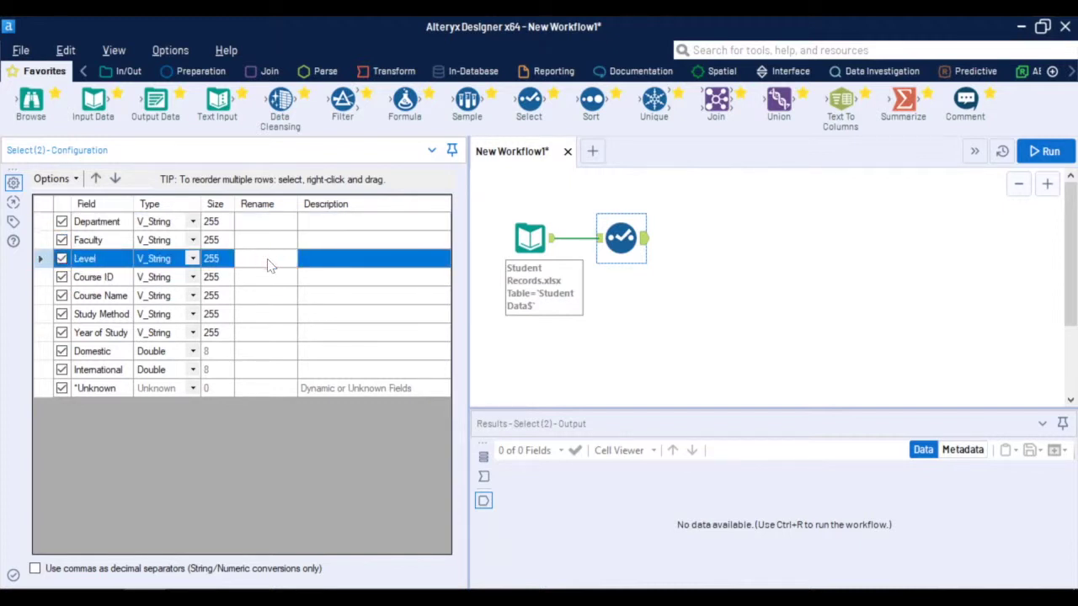
pyautogui.write('Level of Study')
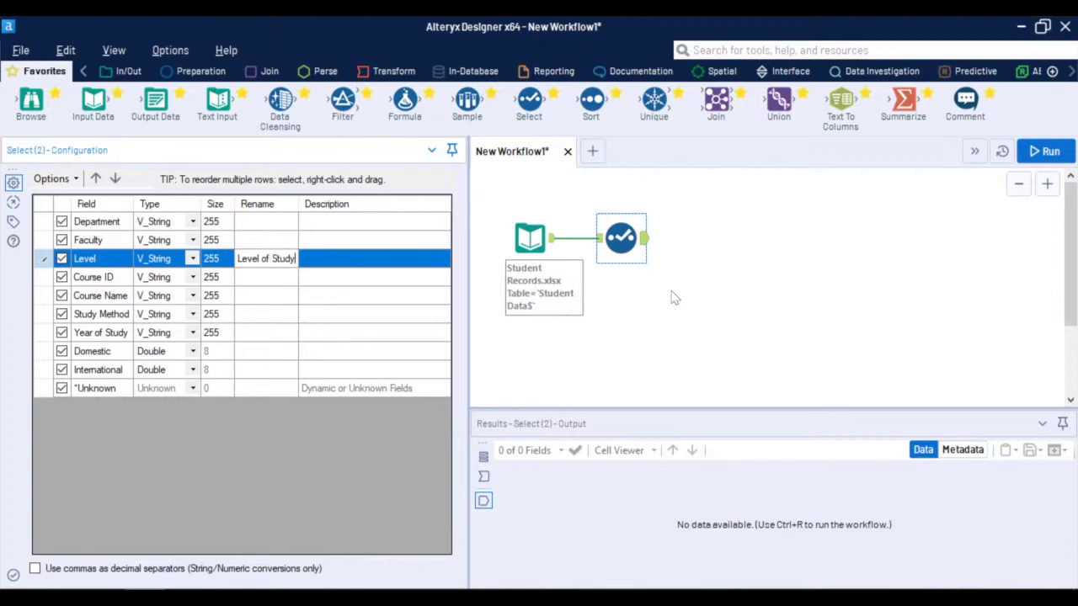
# - Run the workflow, compare Select's incoming and outgoing data, and attach a Data Cleansing tool
pyautogui.click(1043, 151)
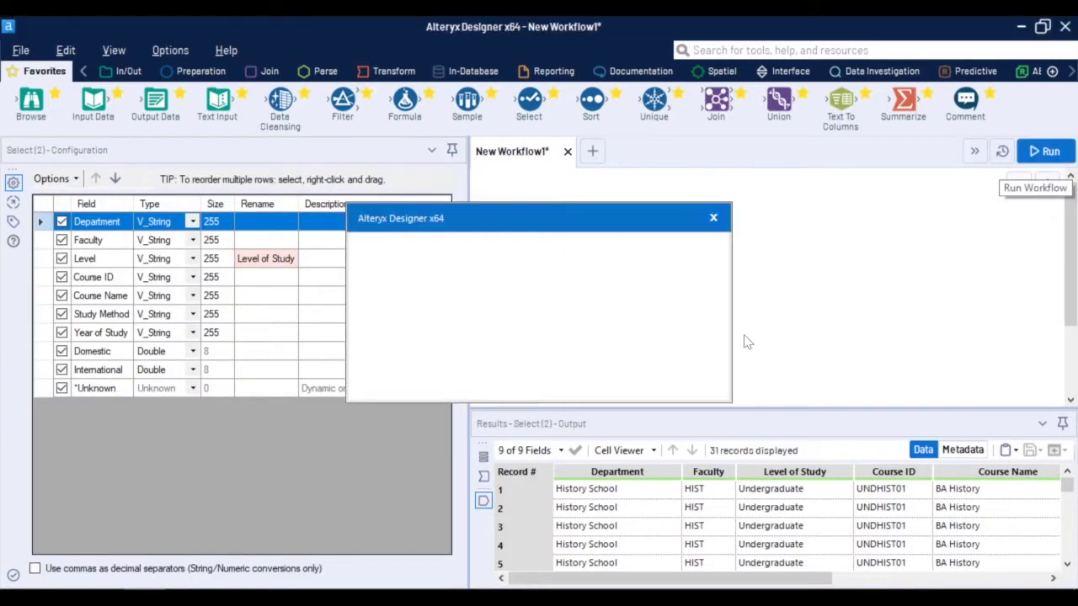
pyautogui.click(689, 374)
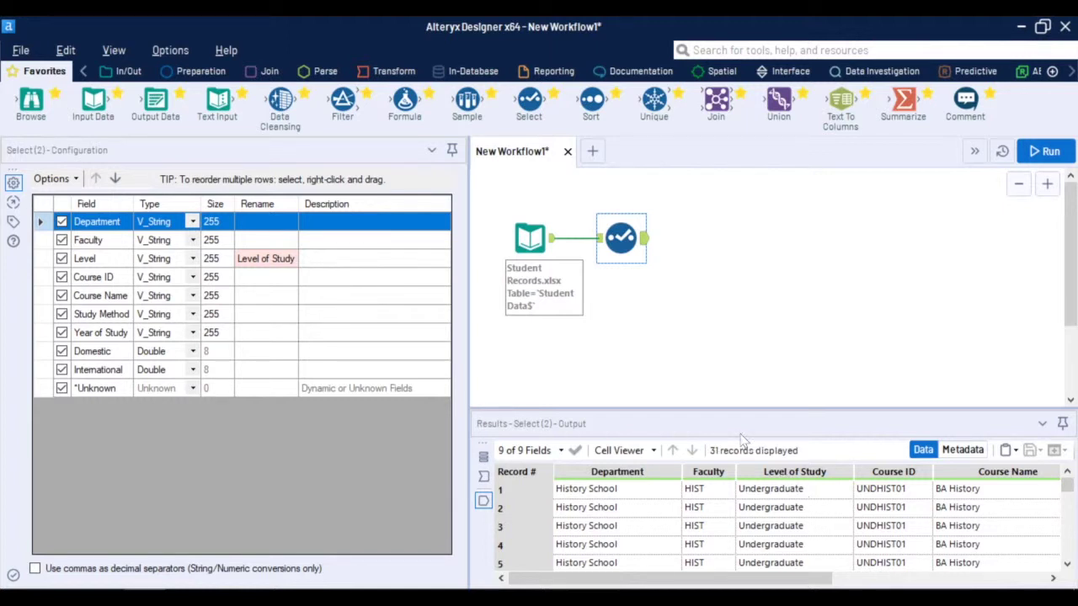
pyautogui.click(599, 240)
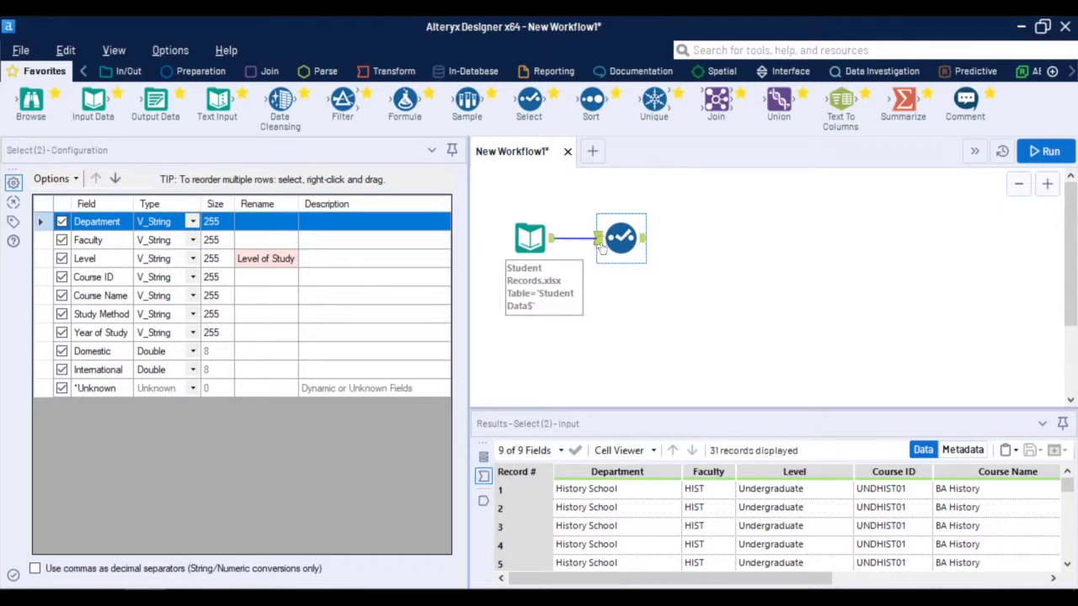
pyautogui.click(644, 240)
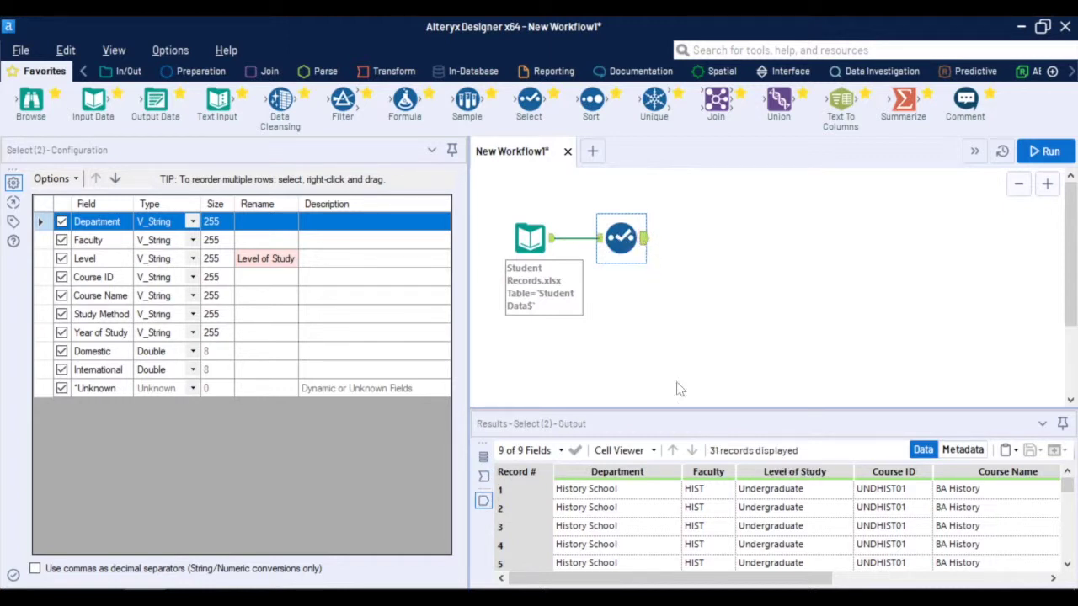
pyautogui.moveTo(698, 577); pyautogui.dragTo(951, 579)
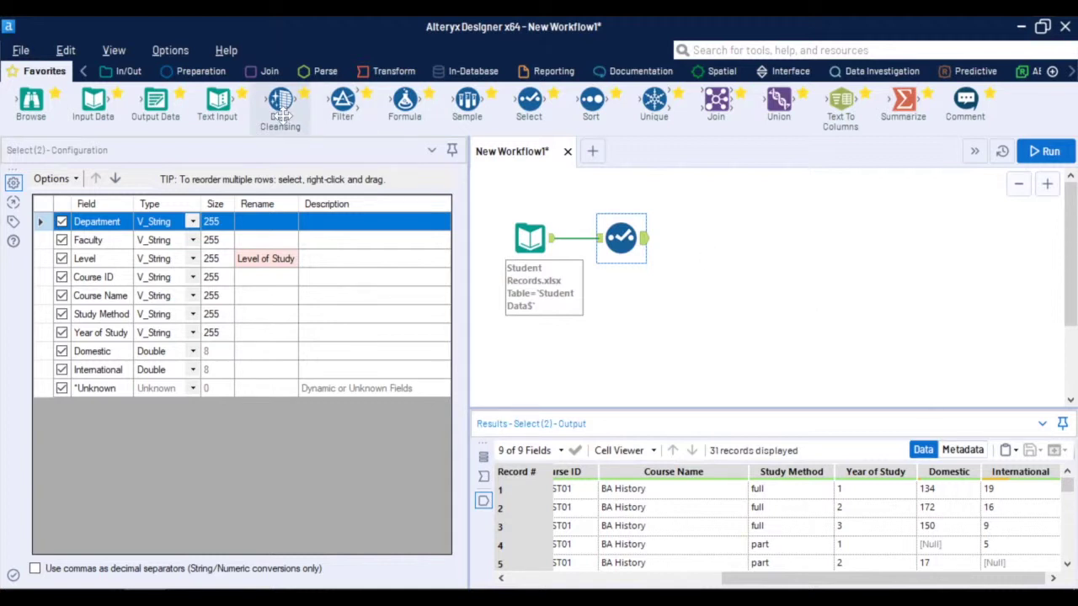
pyautogui.moveTo(279, 105); pyautogui.dragTo(713, 236)
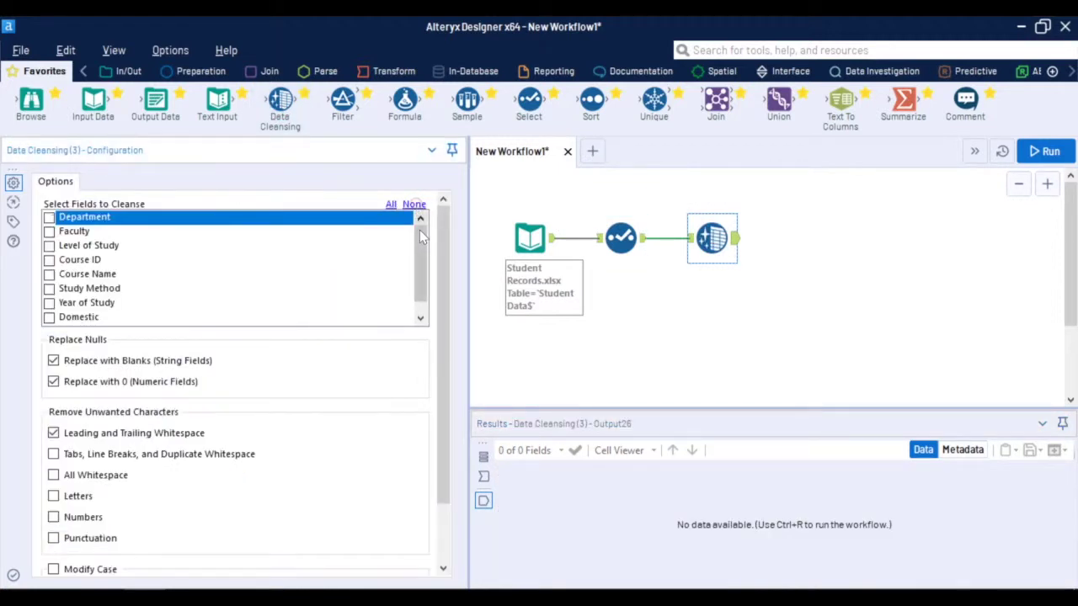
# - Limit Data Cleansing to Domestic and International, with Replace with Blanks turned off
pyautogui.click(414, 205)
pyautogui.click(49, 303)
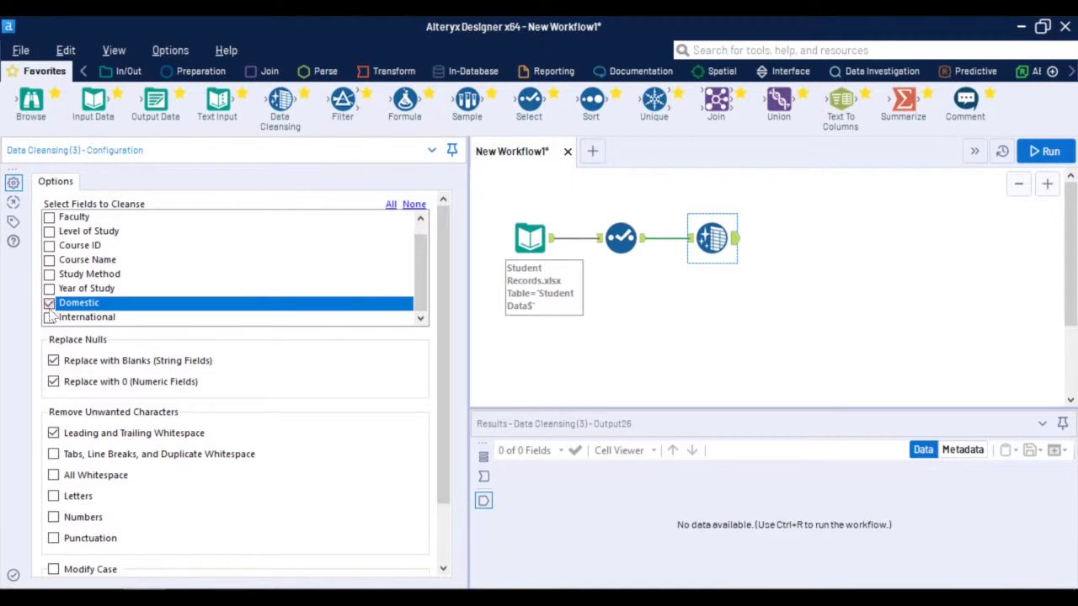
pyautogui.click(49, 317)
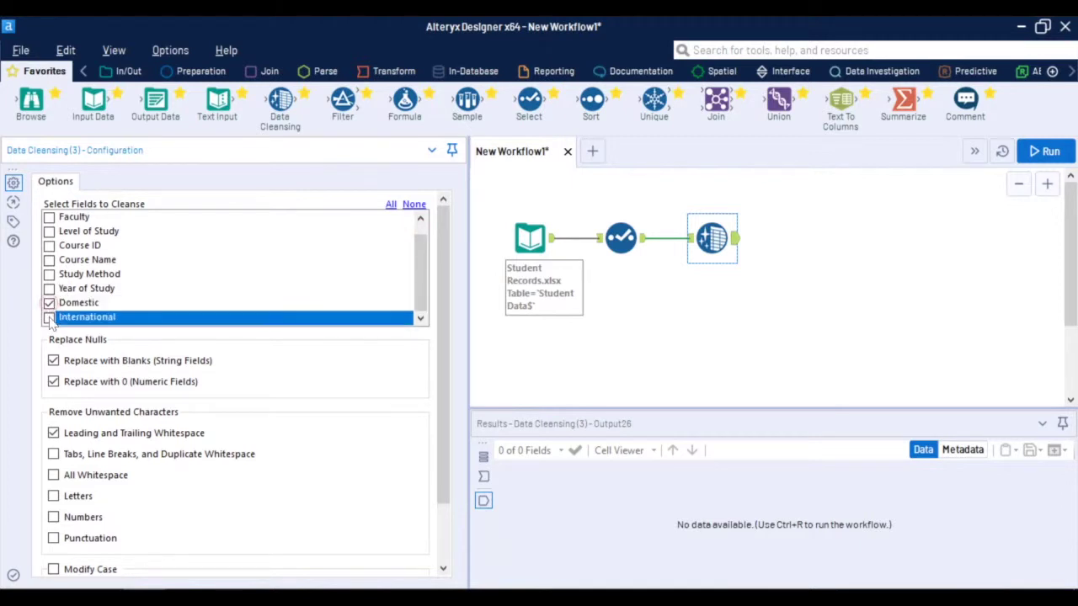
pyautogui.click(82, 366)
# - Run the workflow, review the cleansed results, and attach a Formula tool after Data Cleansing
pyautogui.click(1047, 151)
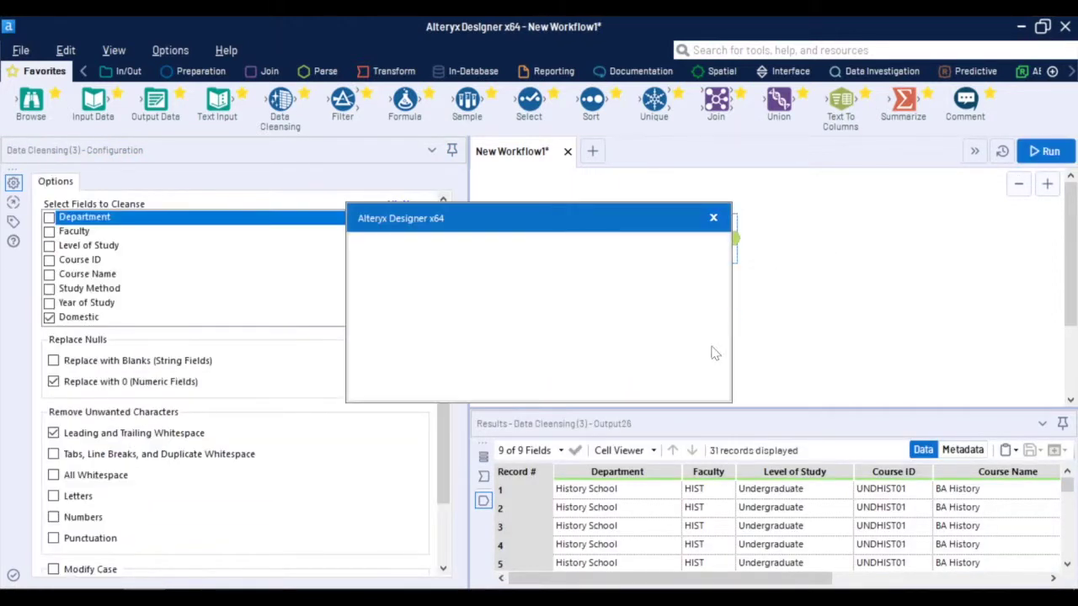
pyautogui.click(695, 368)
pyautogui.moveTo(715, 578); pyautogui.dragTo(931, 578)
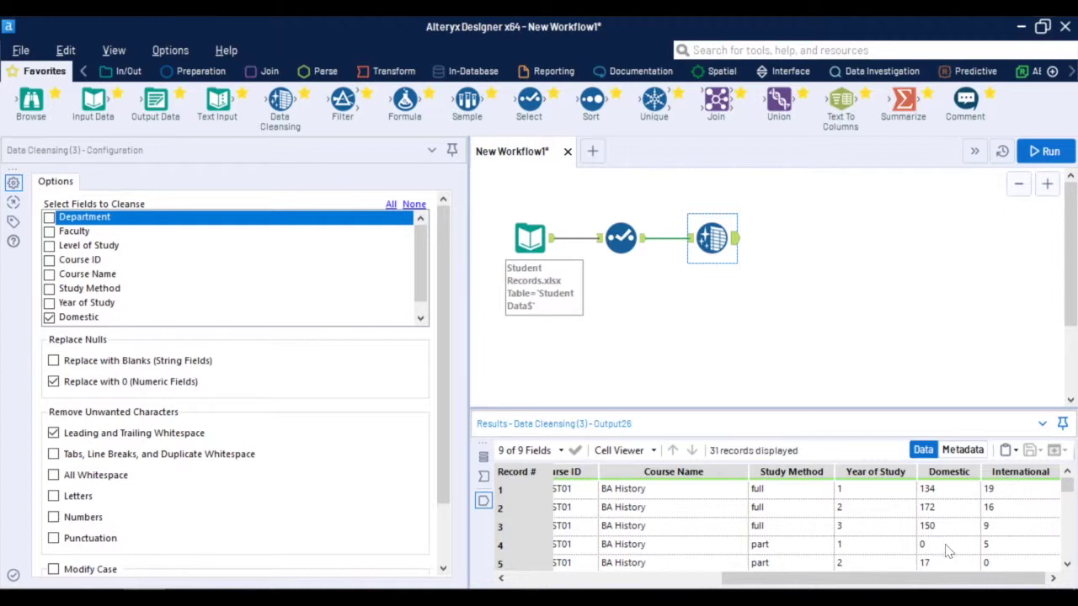
pyautogui.moveTo(405, 101); pyautogui.dragTo(810, 256)
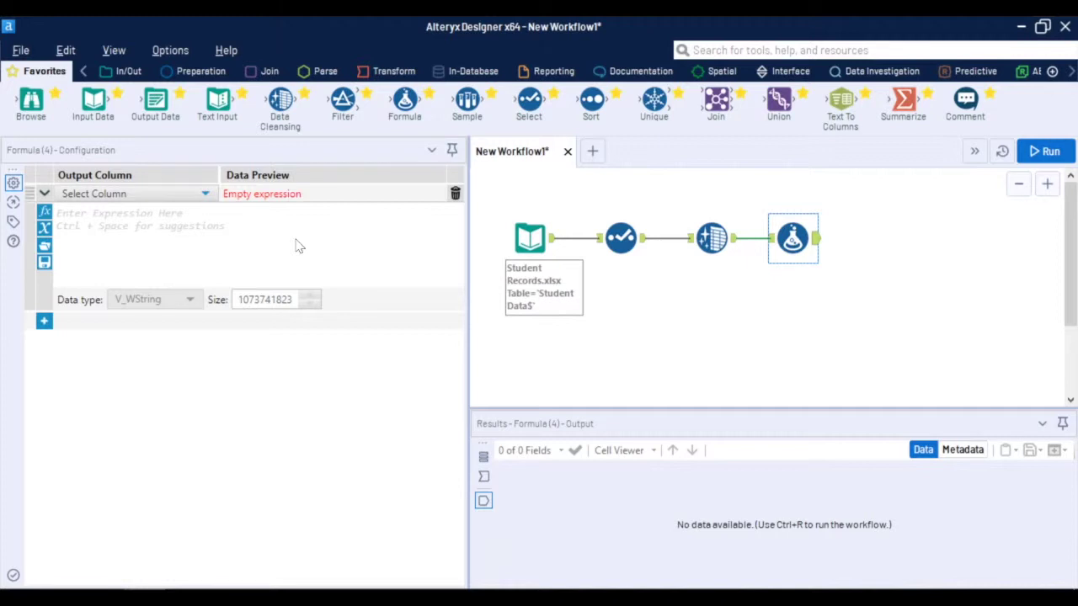
pyautogui.click(205, 194)
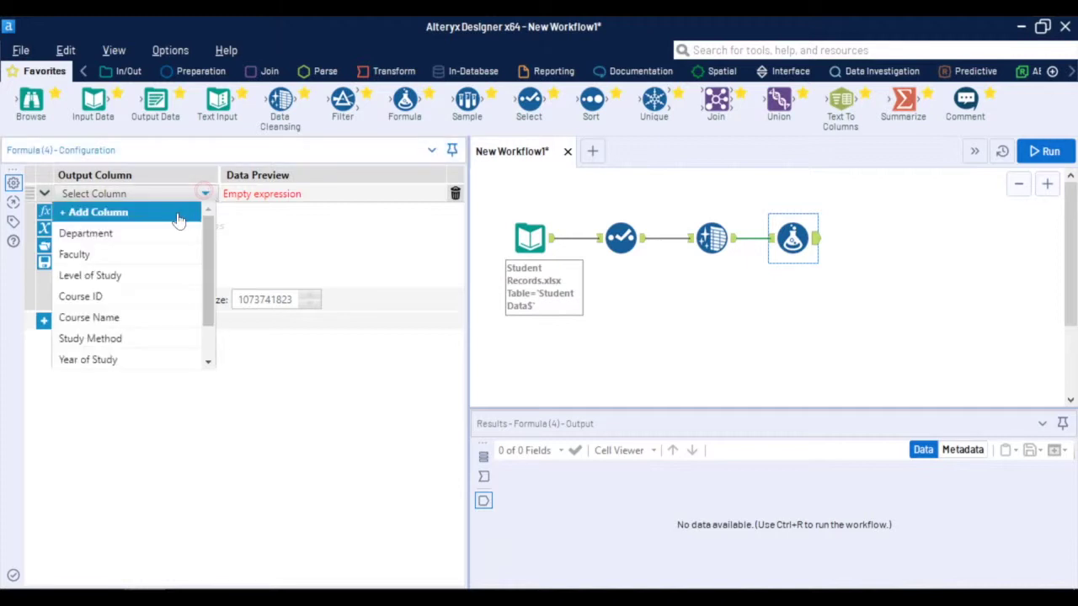
# - Create an Int32 Total Students column computed as [Domestic]+[International]
pyautogui.click(179, 217)
pyautogui.write('Total Students')
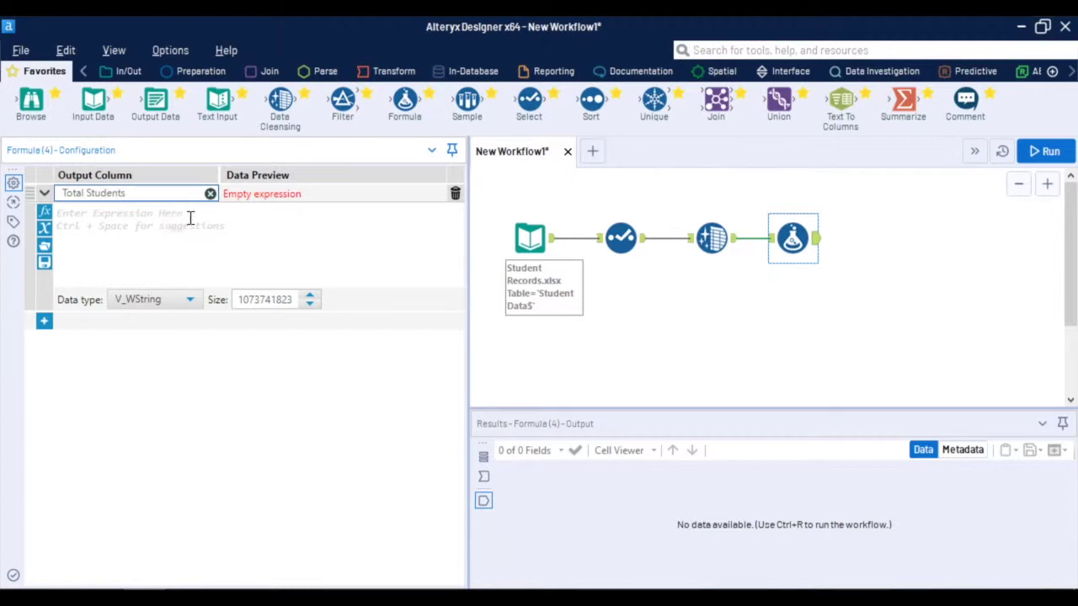
pyautogui.click(202, 222)
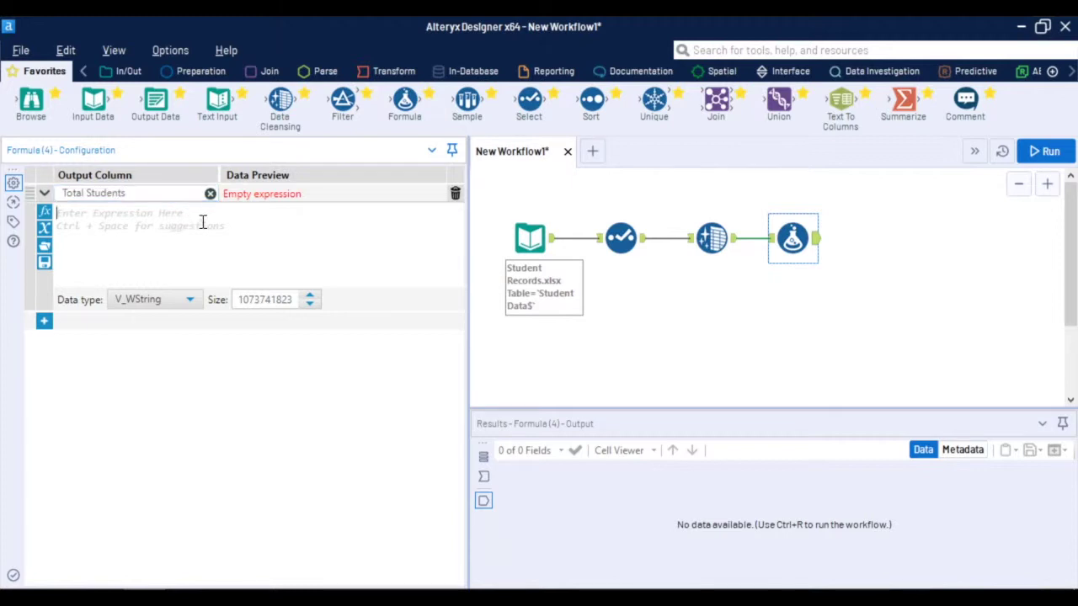
pyautogui.write('[')
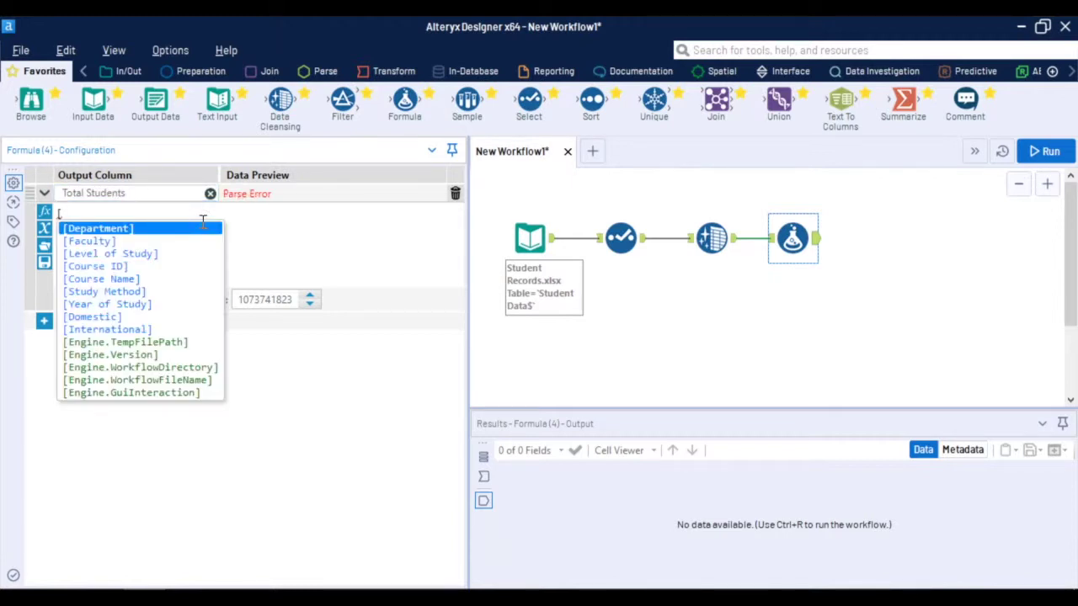
pyautogui.write('D')
pyautogui.press('Down')
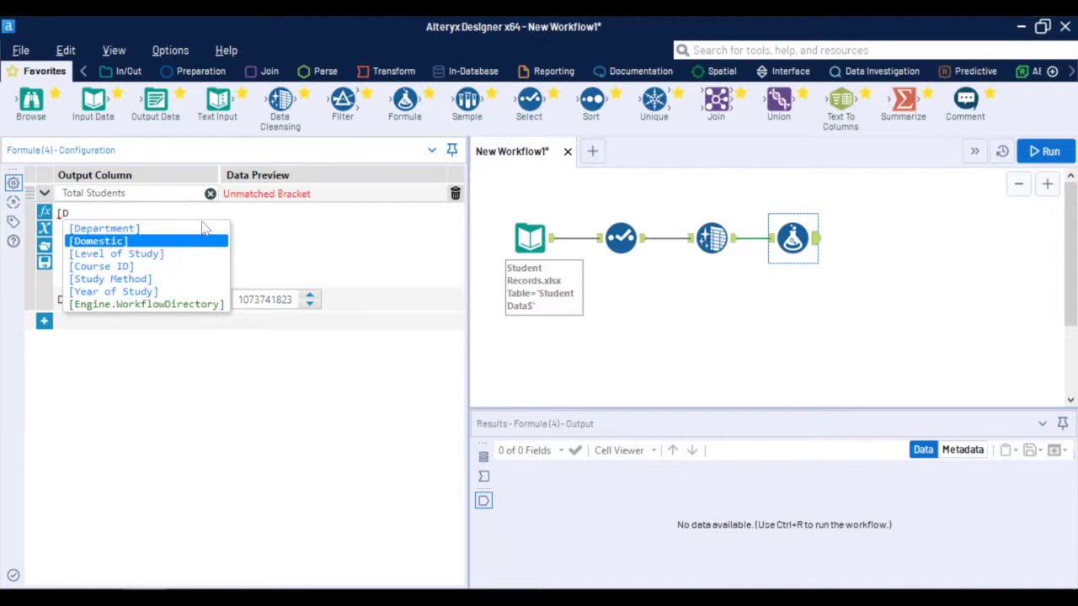
pyautogui.press('Return')
pyautogui.write('+[I')
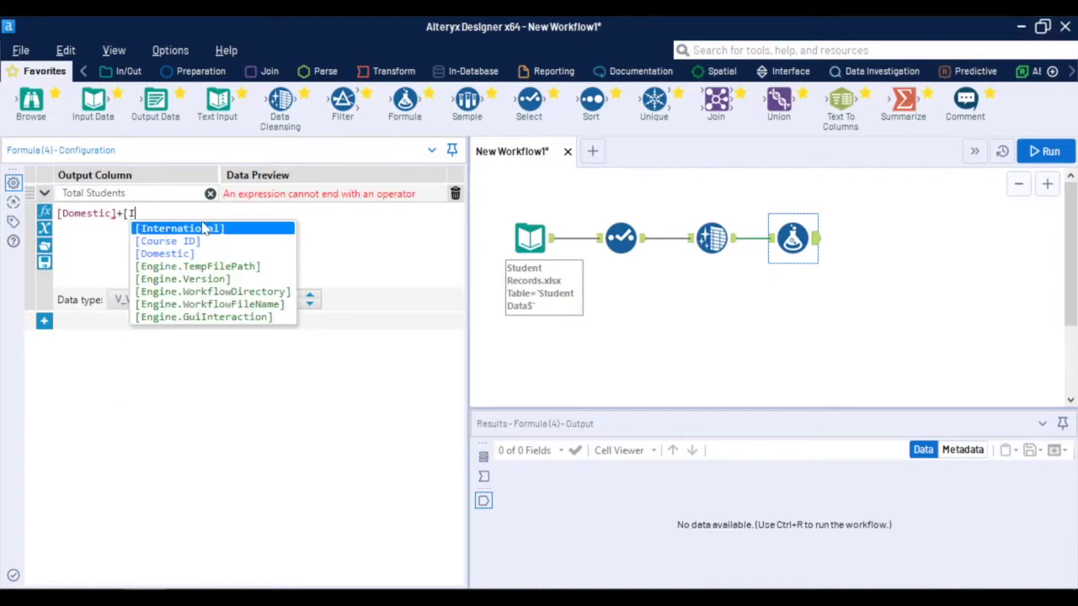
pyautogui.press('Return')
pyautogui.click(190, 299)
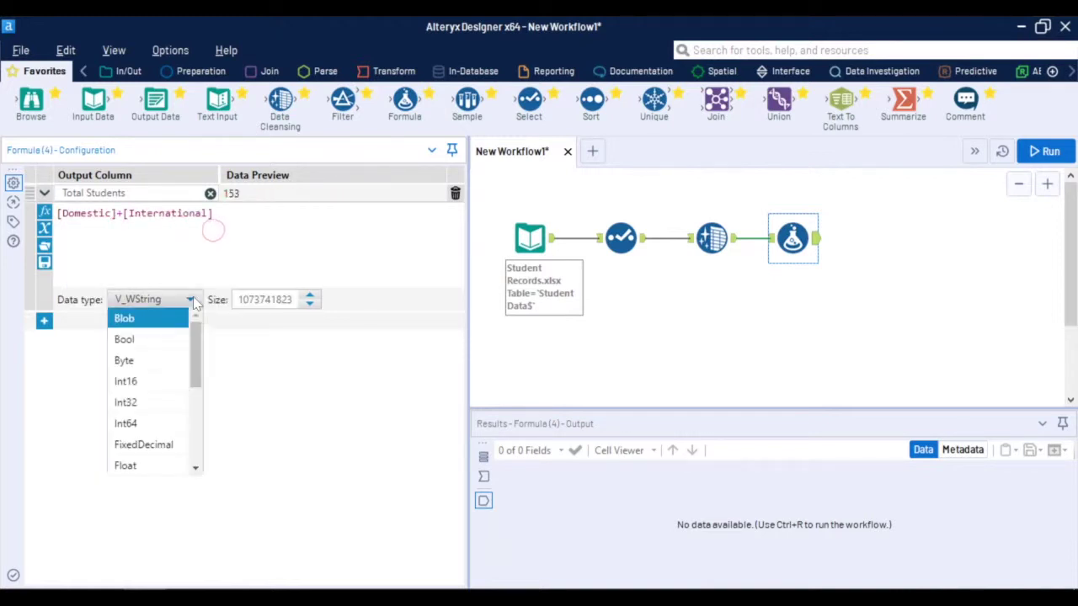
pyautogui.click(158, 407)
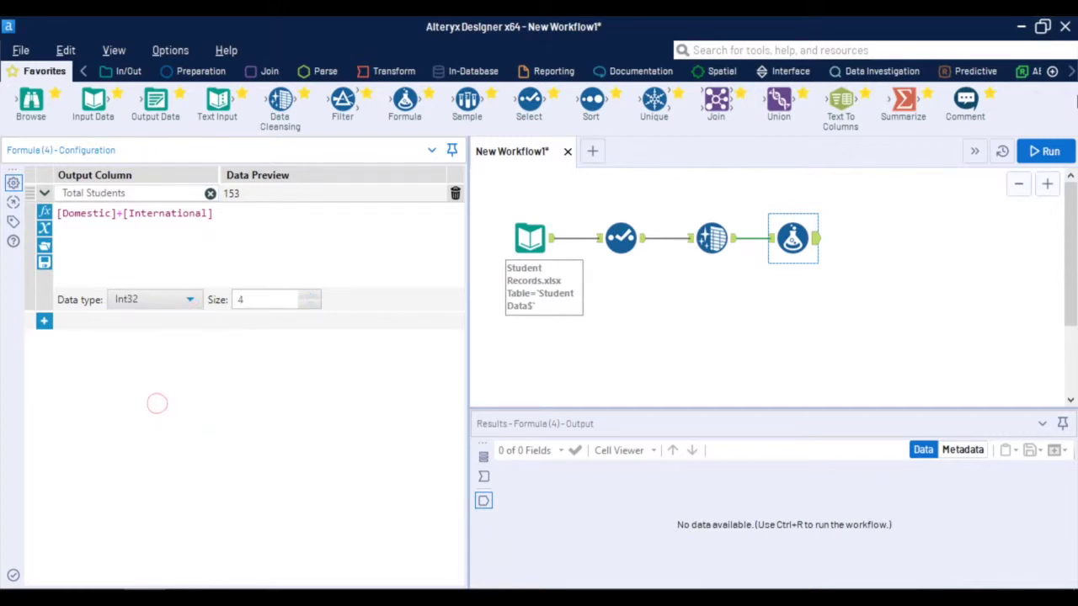
# - Run the workflow, check the Total Students values, and add a second Input Data tool
pyautogui.click(1048, 151)
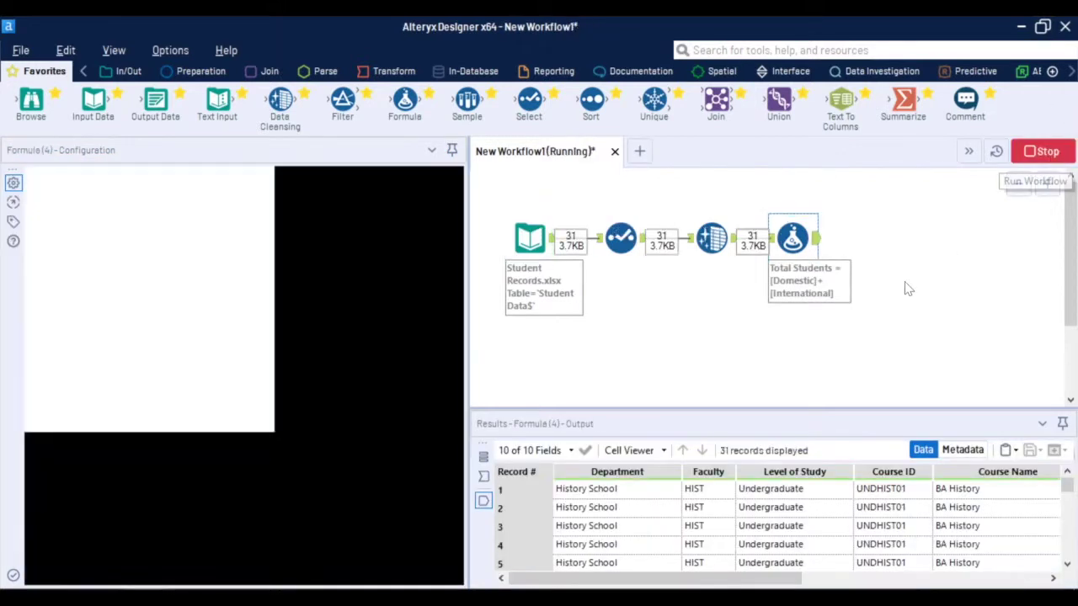
pyautogui.click(689, 376)
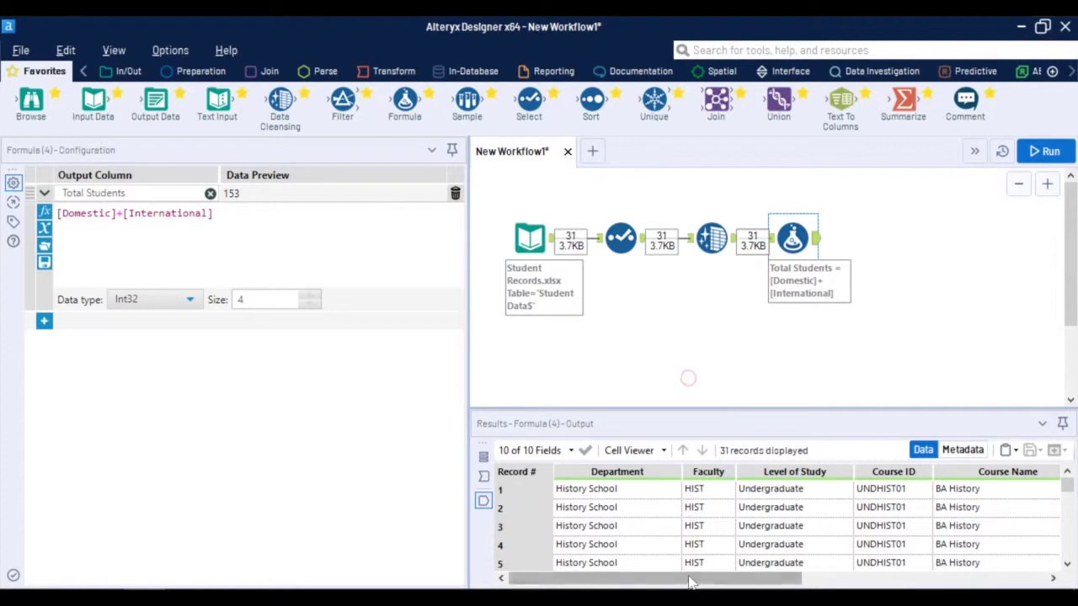
pyautogui.moveTo(689, 579); pyautogui.dragTo(931, 579)
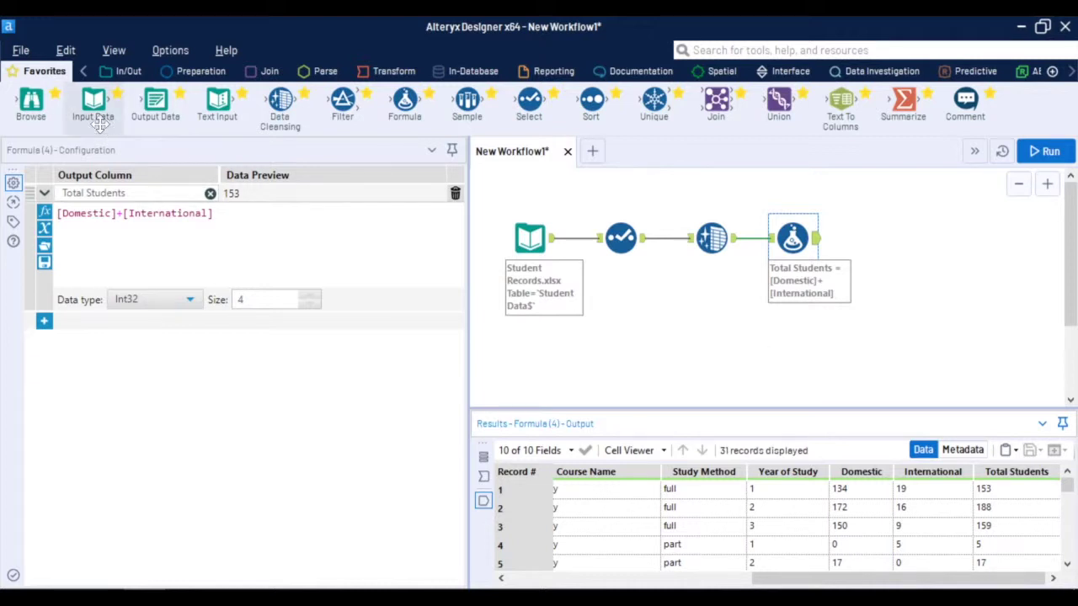
pyautogui.moveTo(93, 103); pyautogui.dragTo(673, 330)
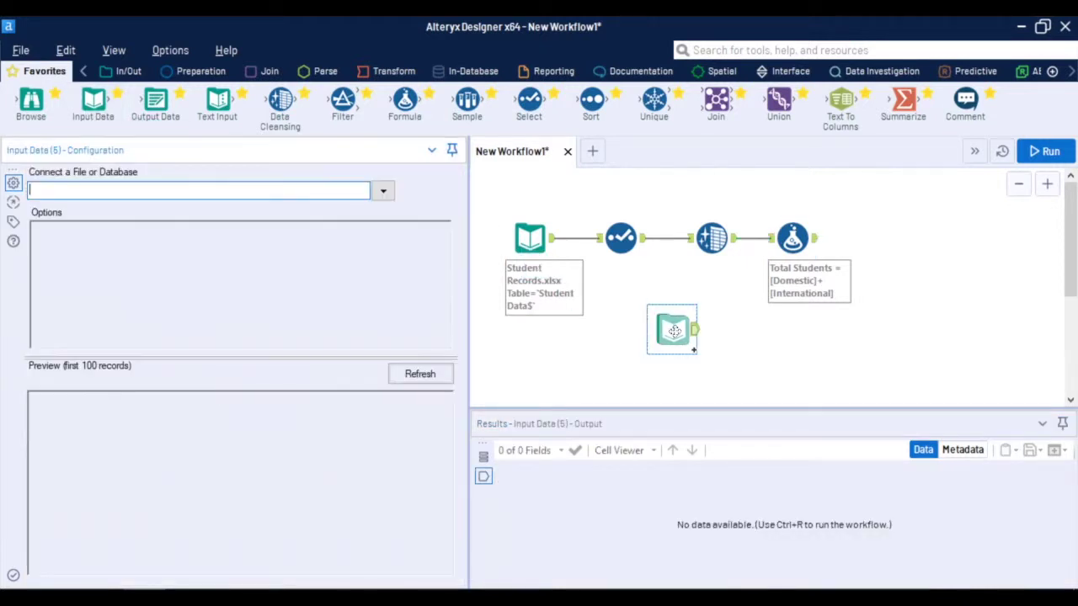
# - Connect the second input to Sheet1 of Course Durations.xlsx, then add a Join after Formula
pyautogui.click(382, 192)
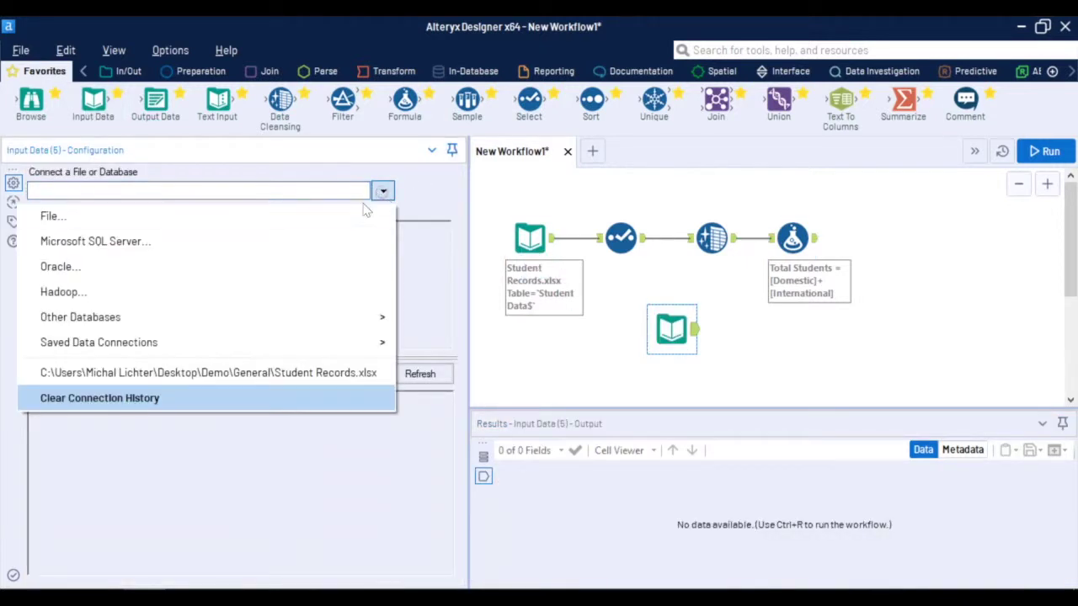
pyautogui.click(352, 210)
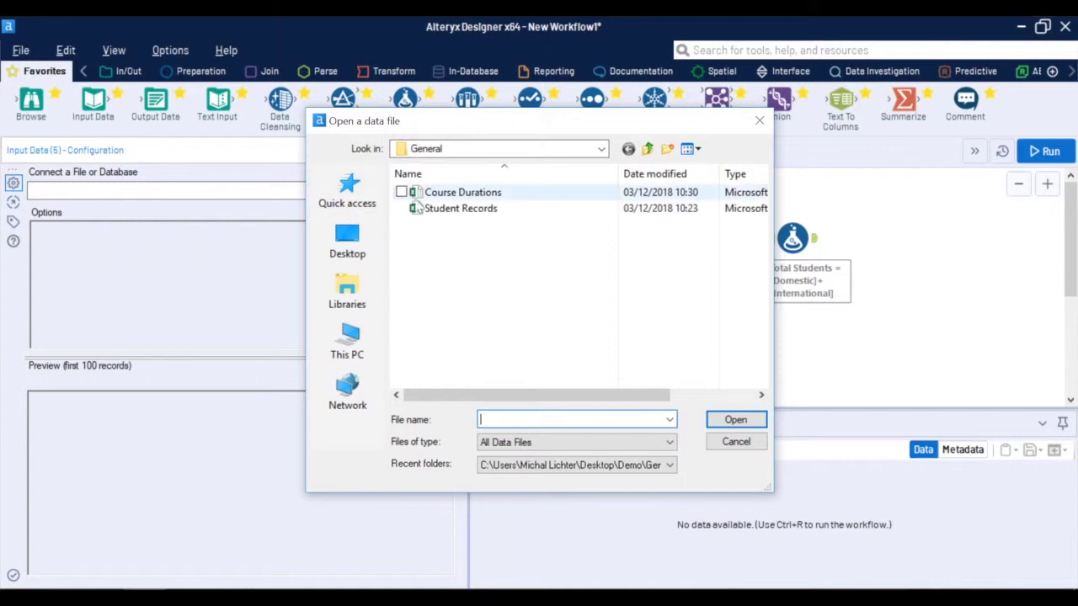
pyautogui.click(461, 197)
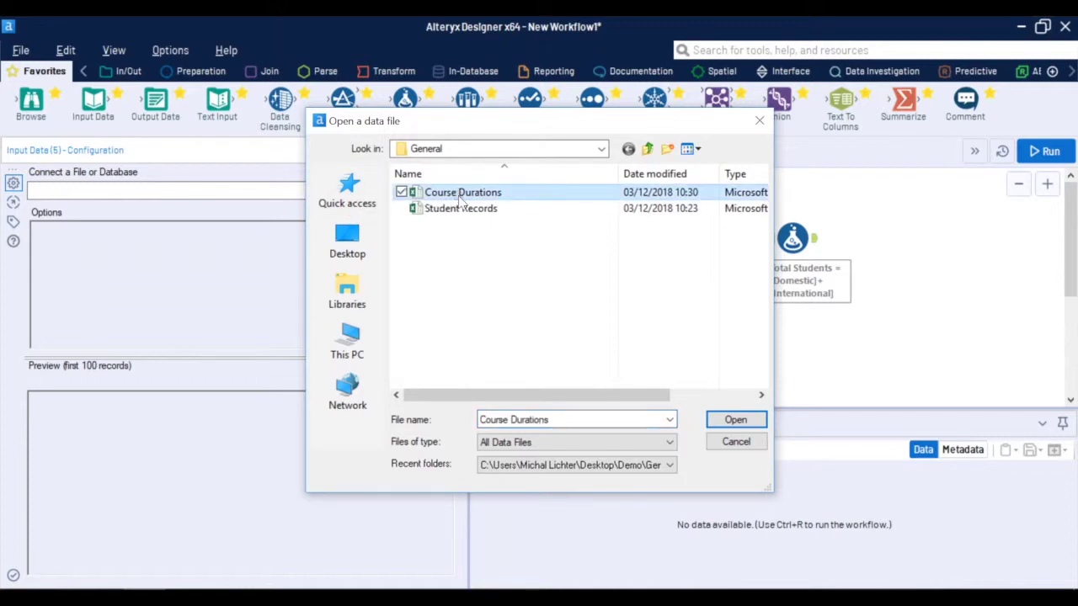
pyautogui.click(735, 421)
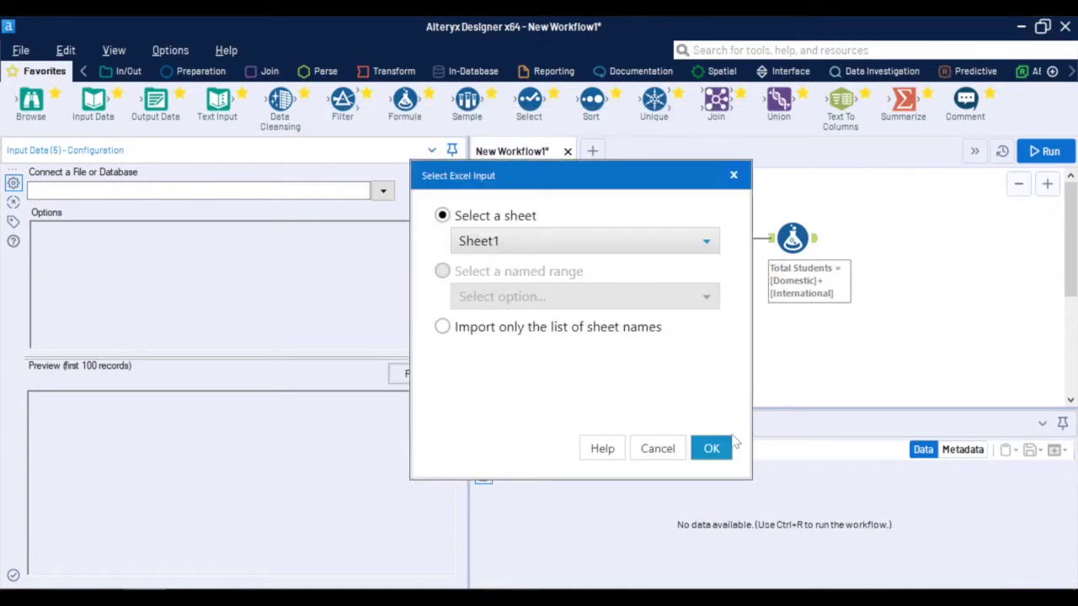
pyautogui.click(712, 448)
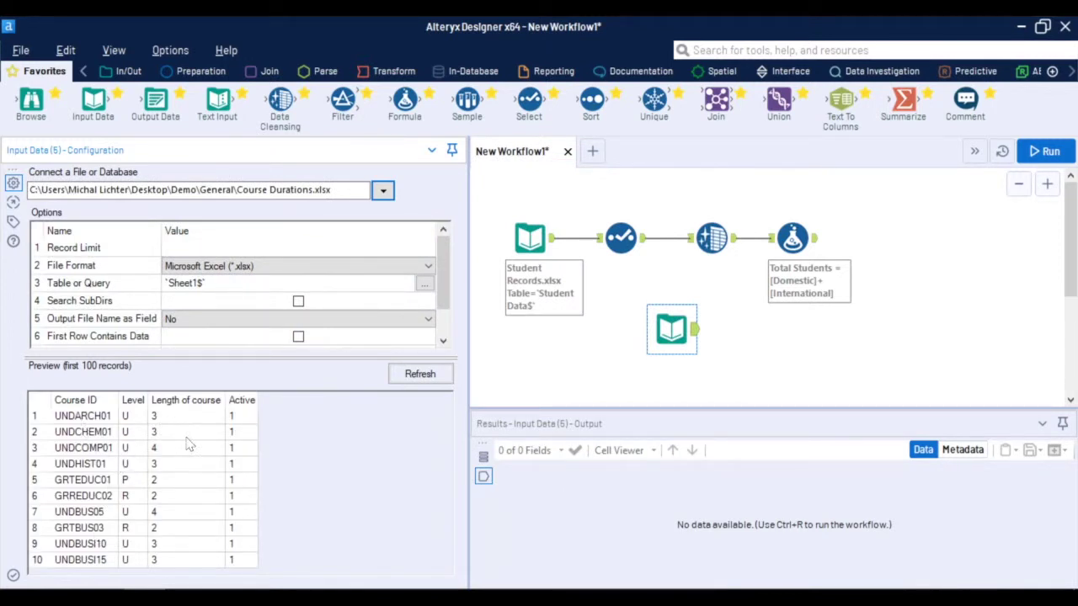
pyautogui.moveTo(716, 101)
pyautogui.mouseDown()
pyautogui.moveTo(790, 144)
pyautogui.moveTo(905, 268)
pyautogui.moveTo(894, 277)
pyautogui.mouseUp()
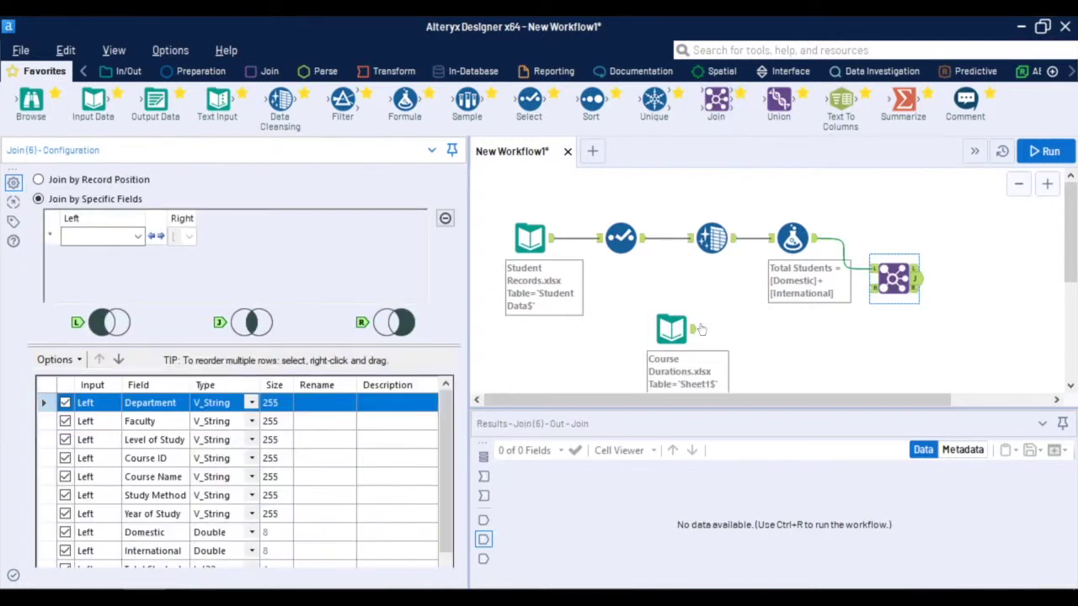
# - Feed Course Durations into the Join's right input, match on Course ID, and run to see 31 joined records
pyautogui.moveTo(695, 332)
pyautogui.mouseDown()
pyautogui.moveTo(800, 324)
pyautogui.moveTo(875, 288)
pyautogui.mouseUp()
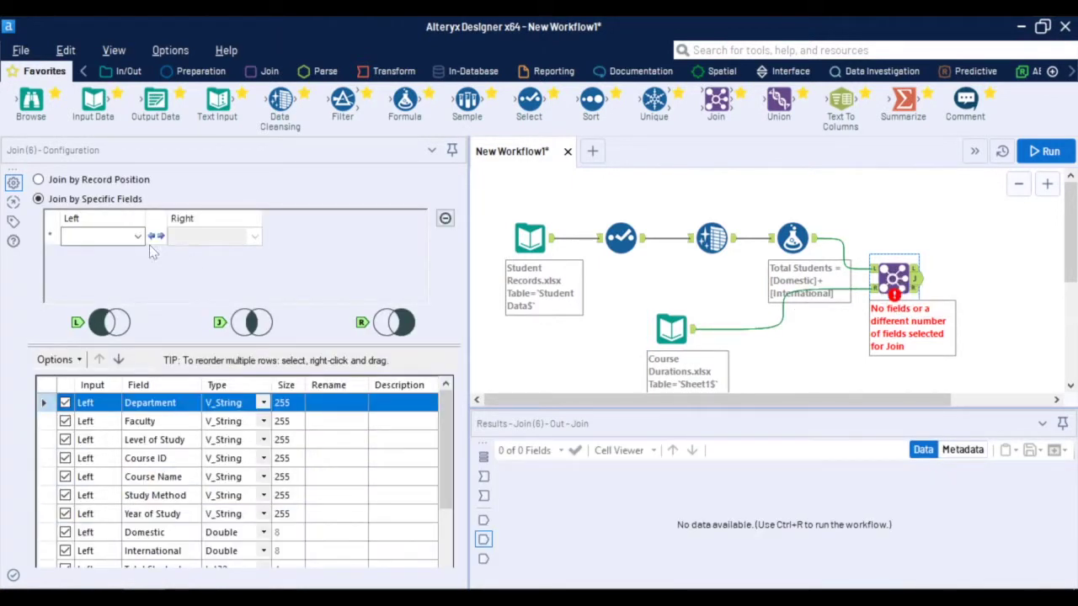
pyautogui.click(139, 240)
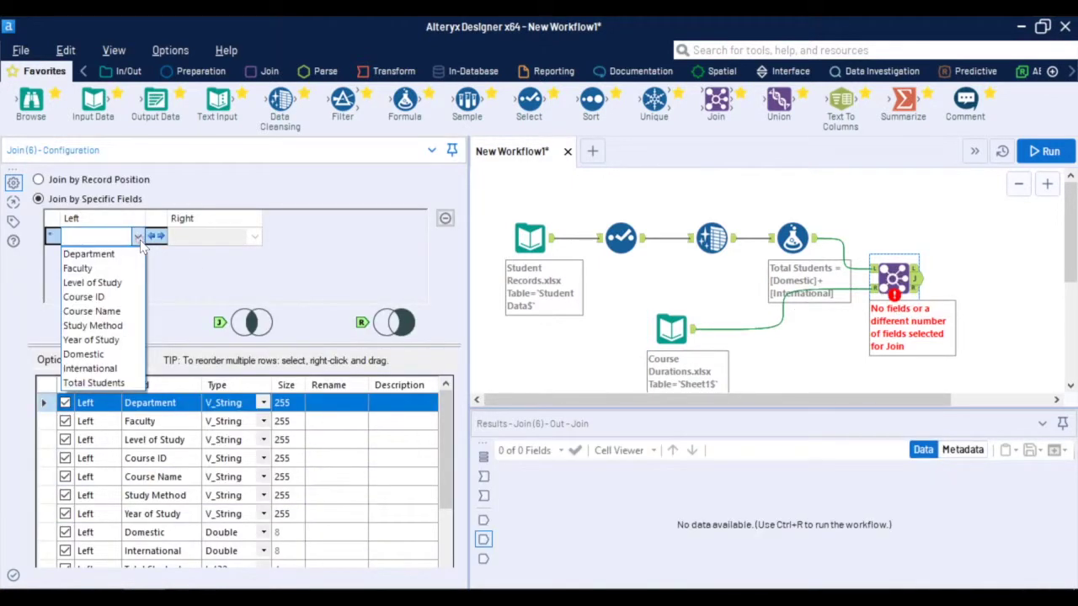
pyautogui.click(112, 296)
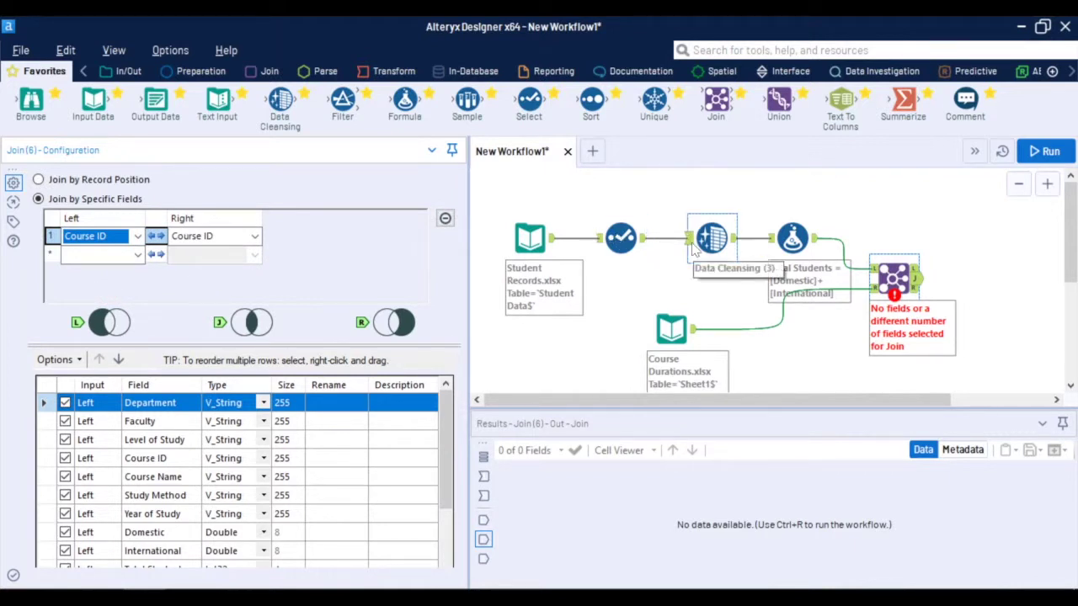
pyautogui.click(1048, 151)
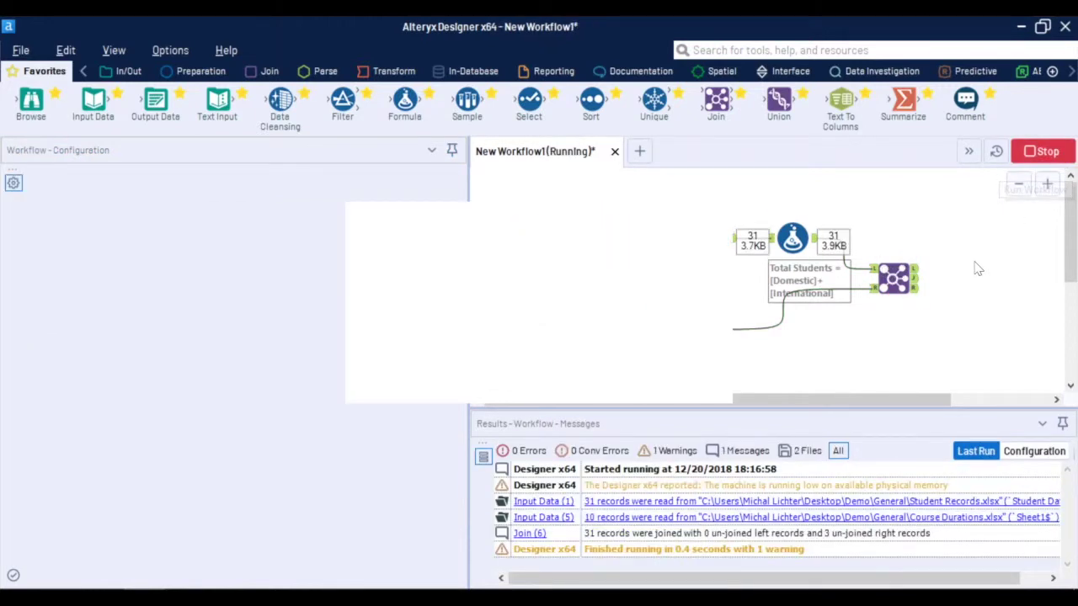
pyautogui.click(688, 370)
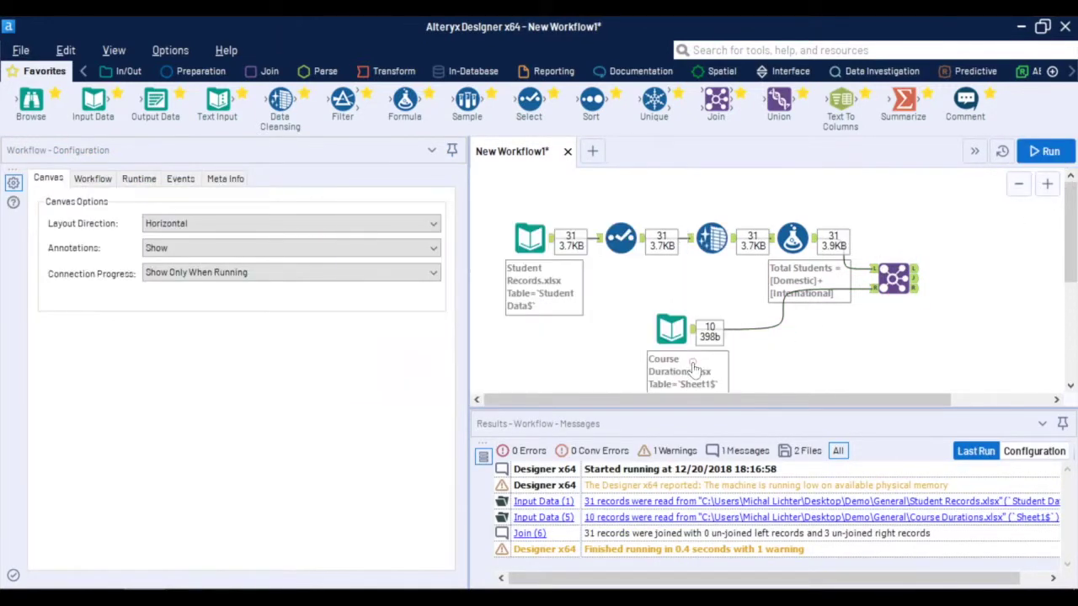
pyautogui.click(910, 285)
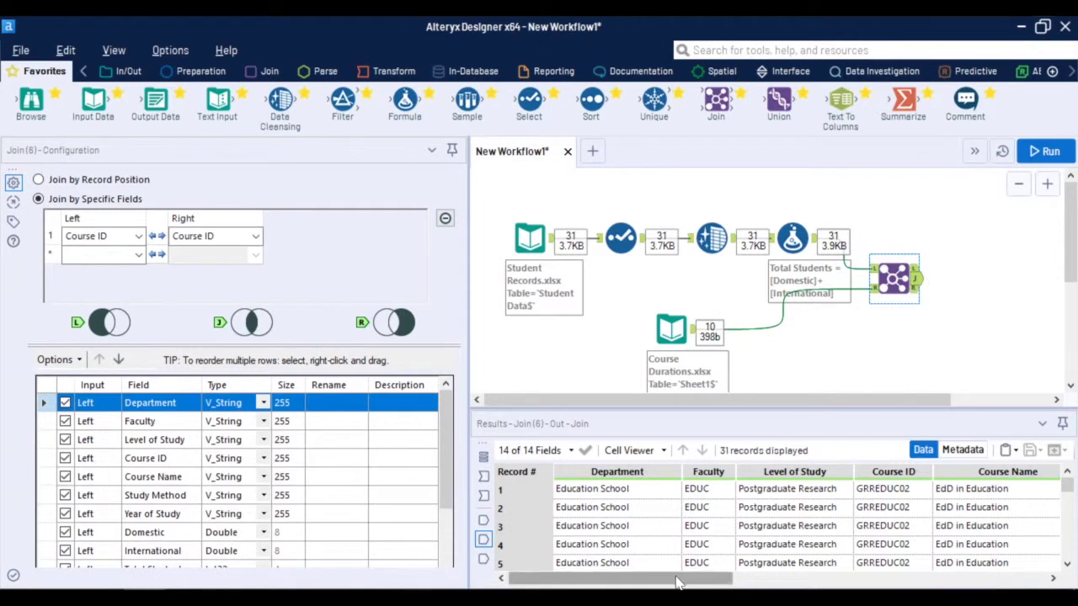
pyautogui.moveTo(679, 581); pyautogui.dragTo(1000, 584)
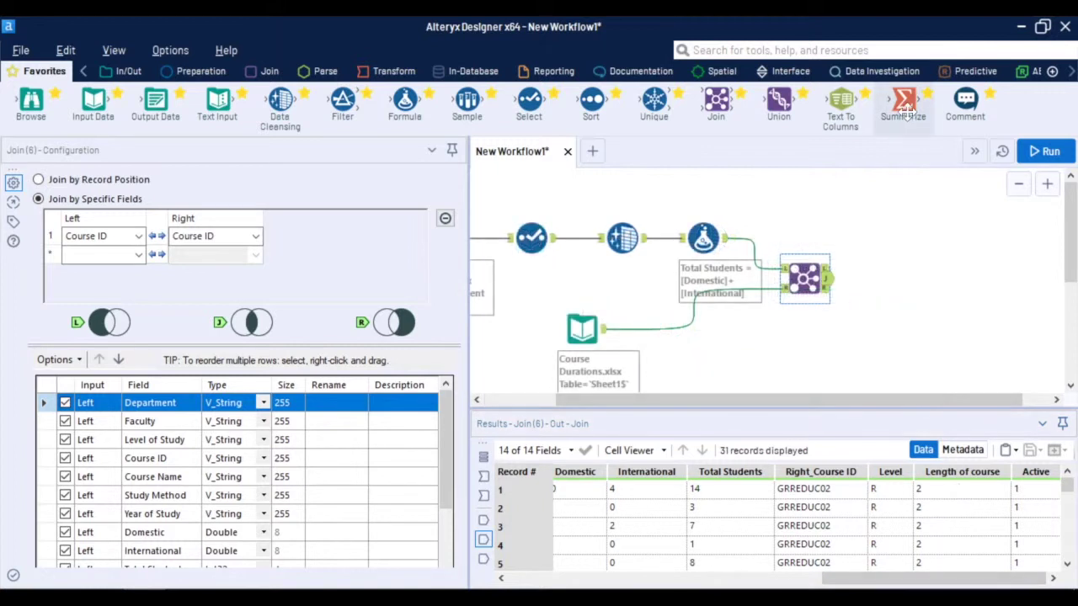
# - Add a Summarize grouping by Faculty and summing Total Students, then run to see six totals
pyautogui.moveTo(903, 103); pyautogui.dragTo(882, 277)
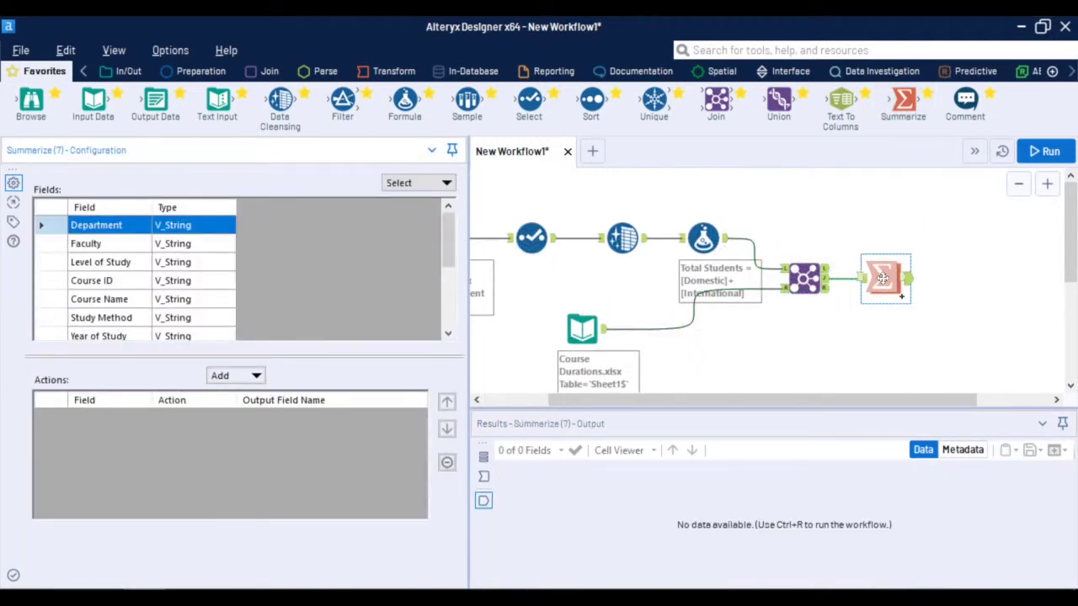
pyautogui.click(208, 246)
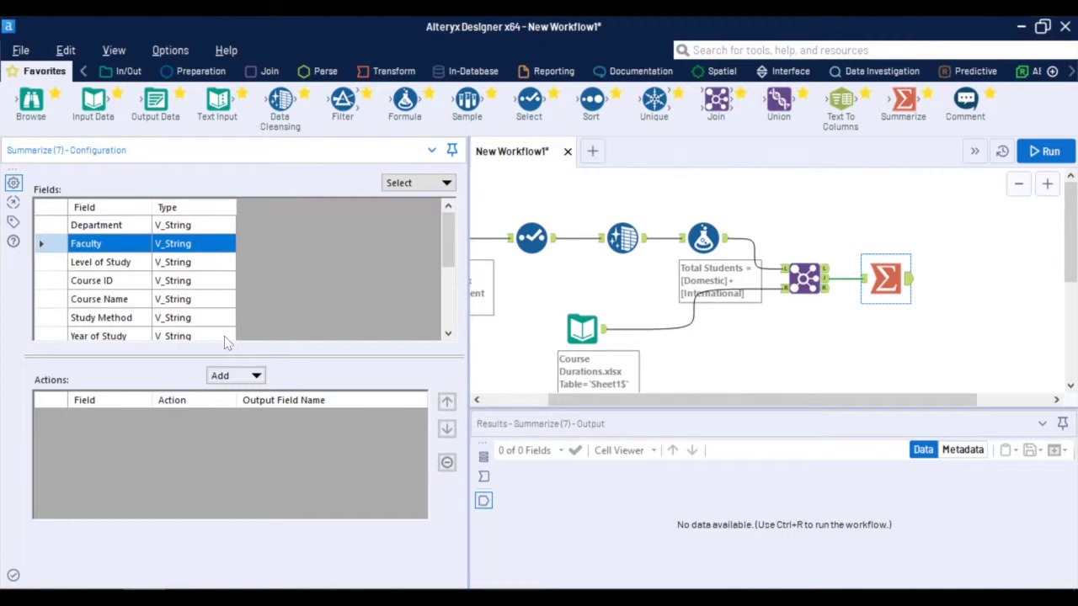
pyautogui.click(229, 375)
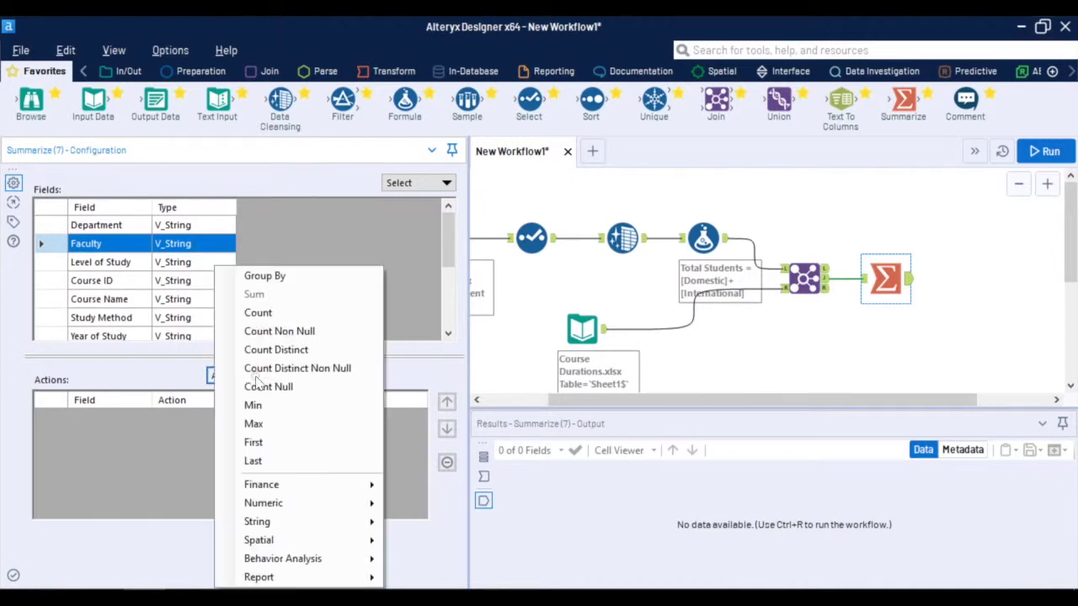
pyautogui.click(298, 281)
pyautogui.scroll(-5, 447, 242)
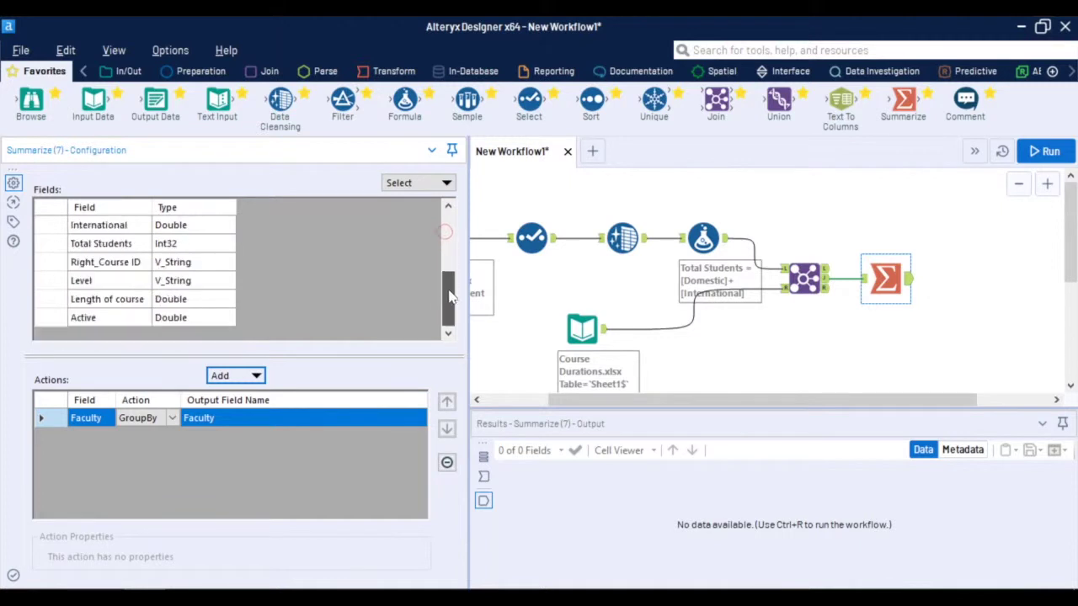
pyautogui.click(190, 245)
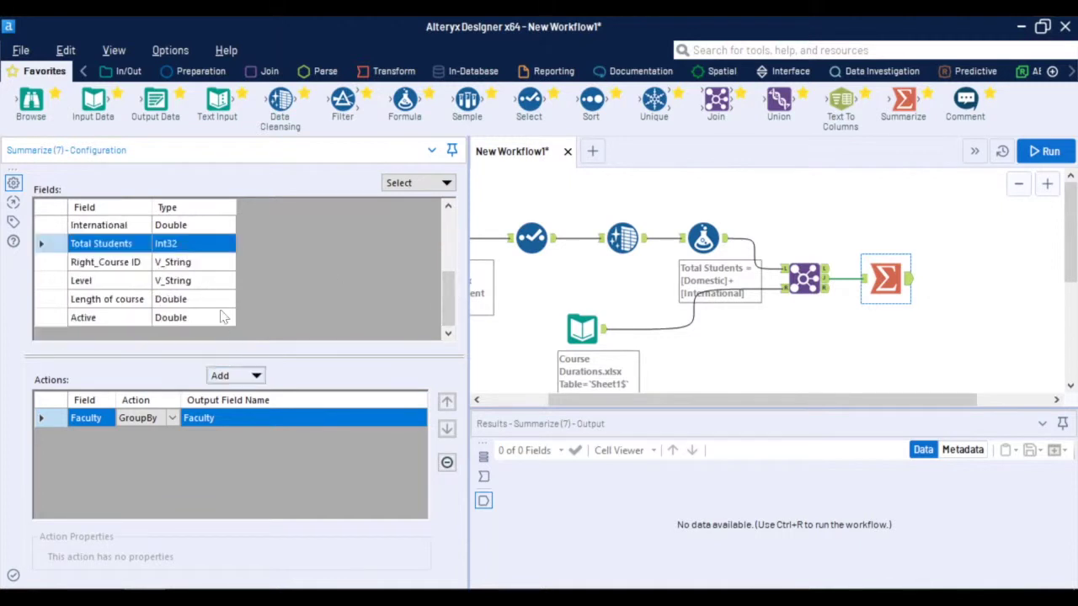
pyautogui.click(242, 375)
pyautogui.click(291, 295)
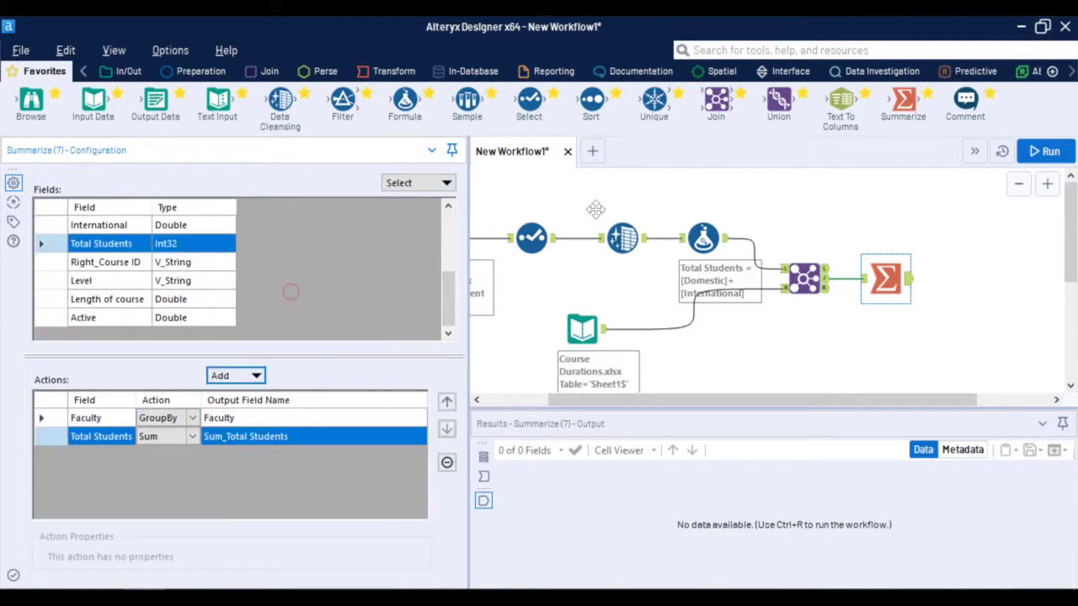
pyautogui.click(1048, 152)
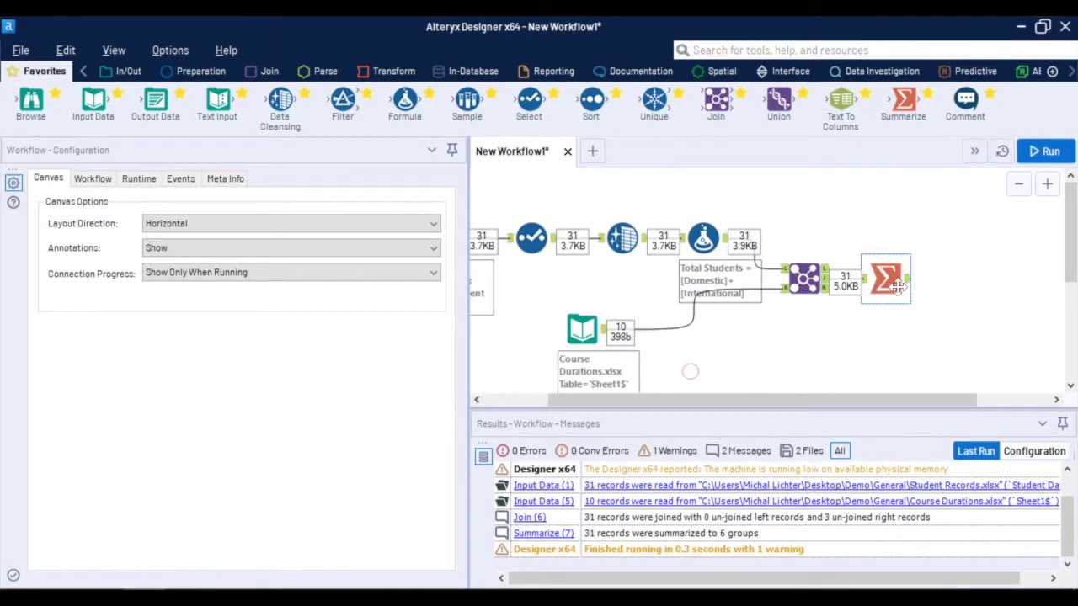
pyautogui.click(891, 280)
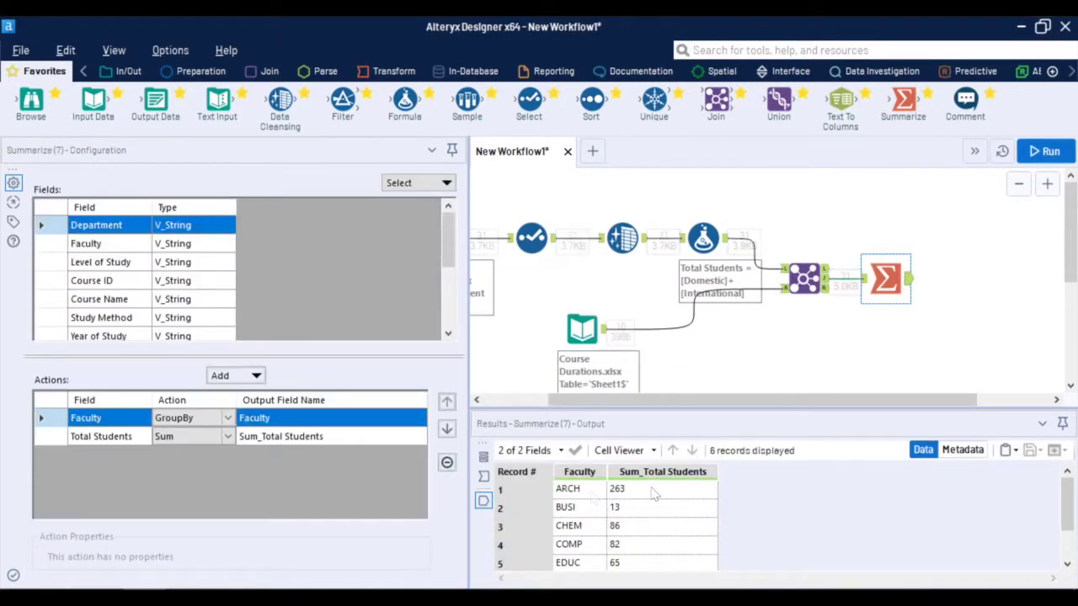
# - Add an Output Data tool writing to Sheet1 of Report.xlsx
pyautogui.moveTo(155, 101); pyautogui.dragTo(1001, 293)
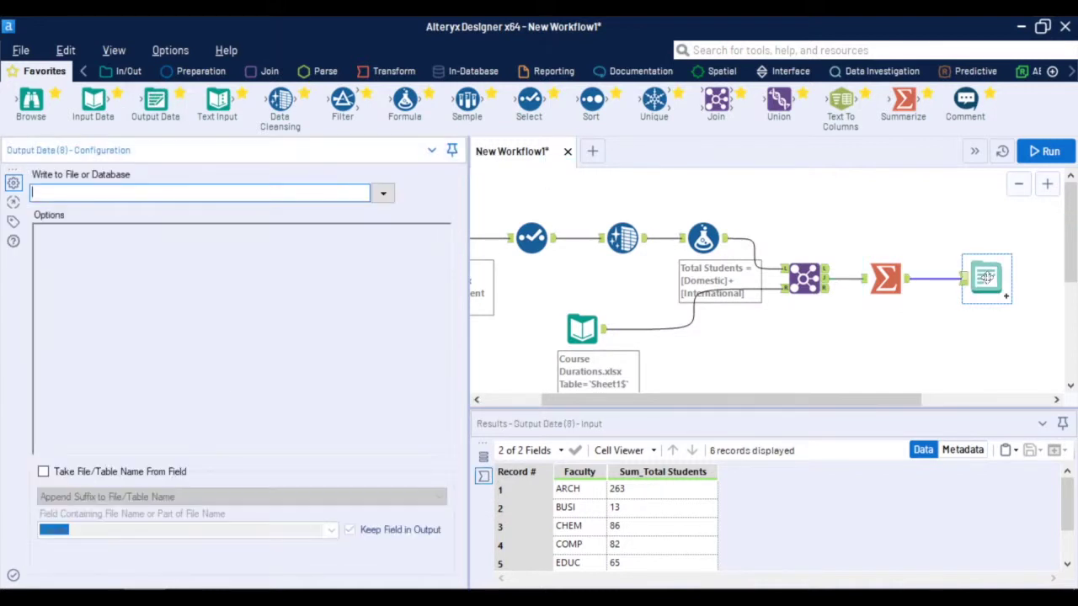
pyautogui.click(383, 192)
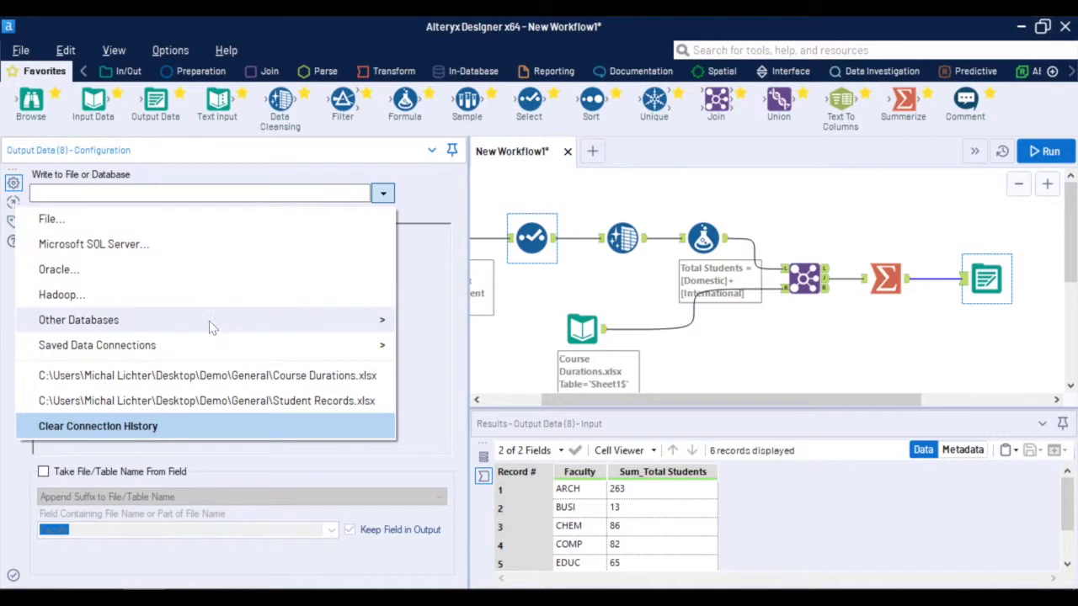
pyautogui.click(217, 231)
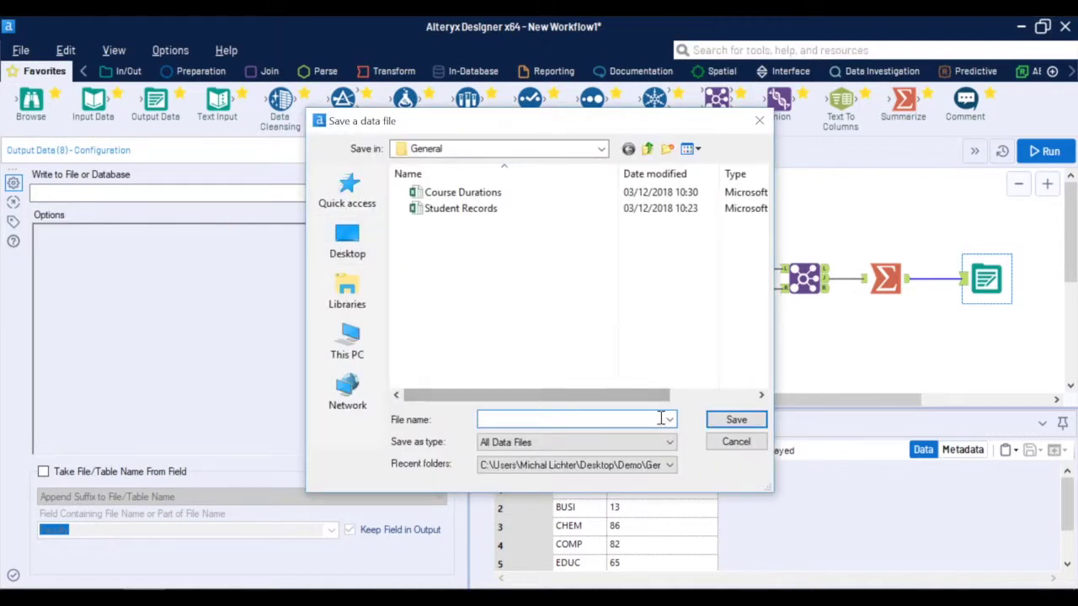
pyautogui.click(669, 442)
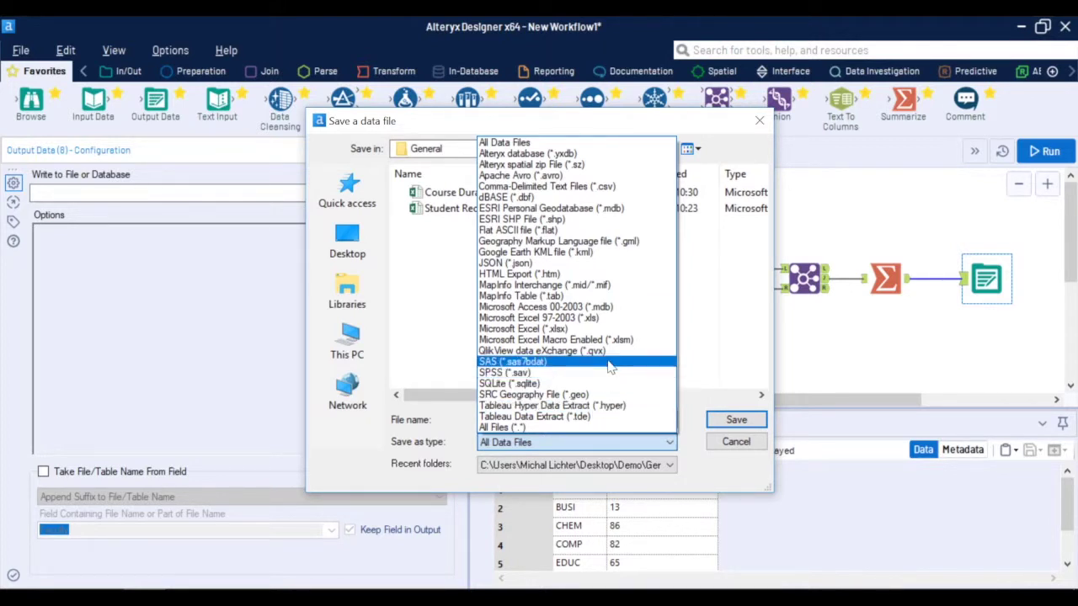
pyautogui.click(458, 422)
pyautogui.click(523, 420)
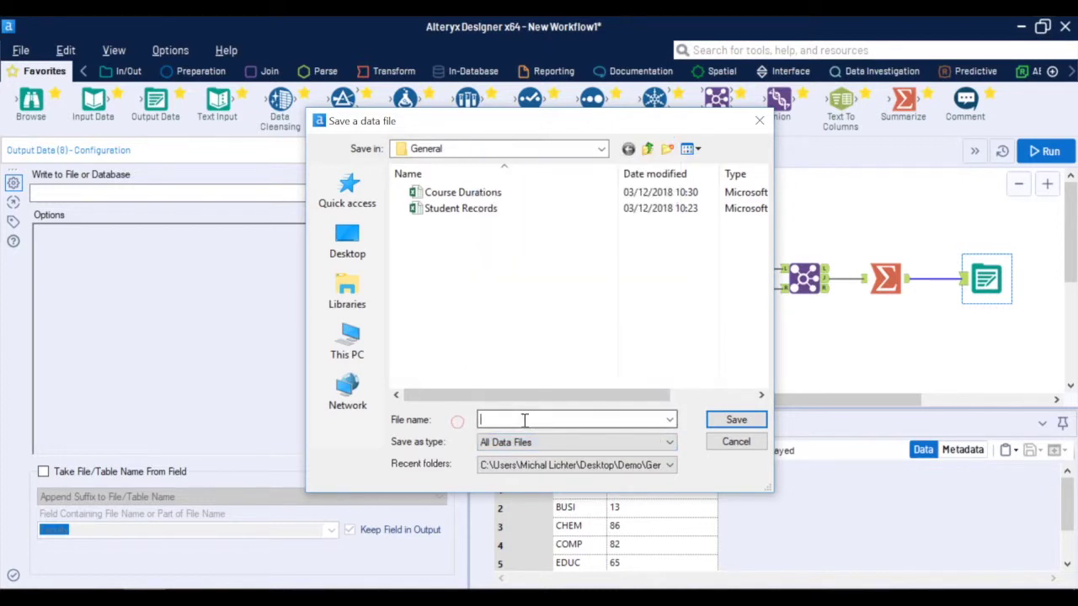
pyautogui.write('Report.xlsx')
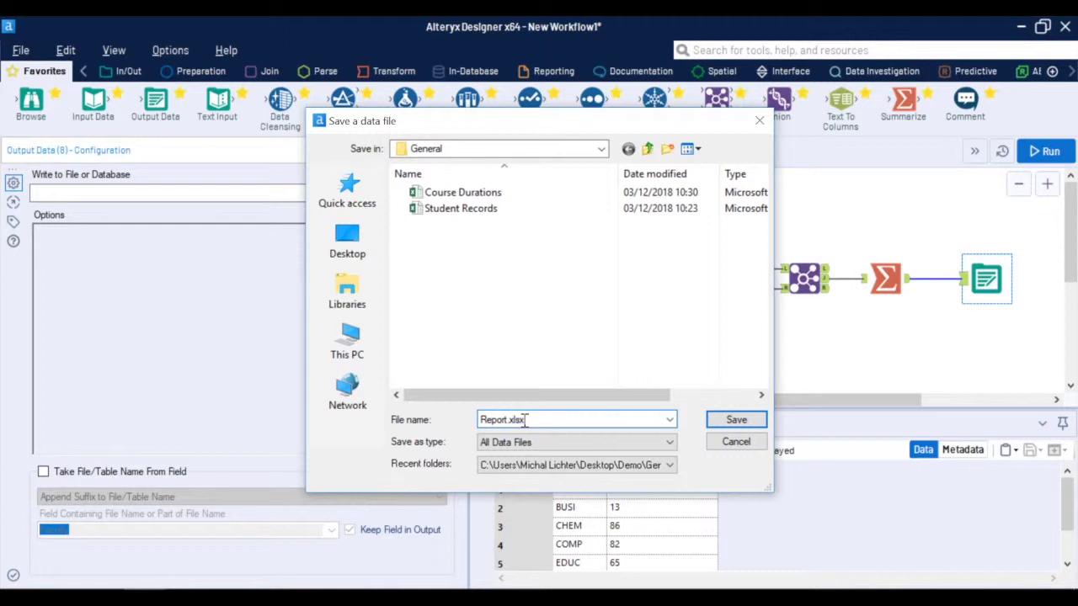
pyautogui.click(735, 420)
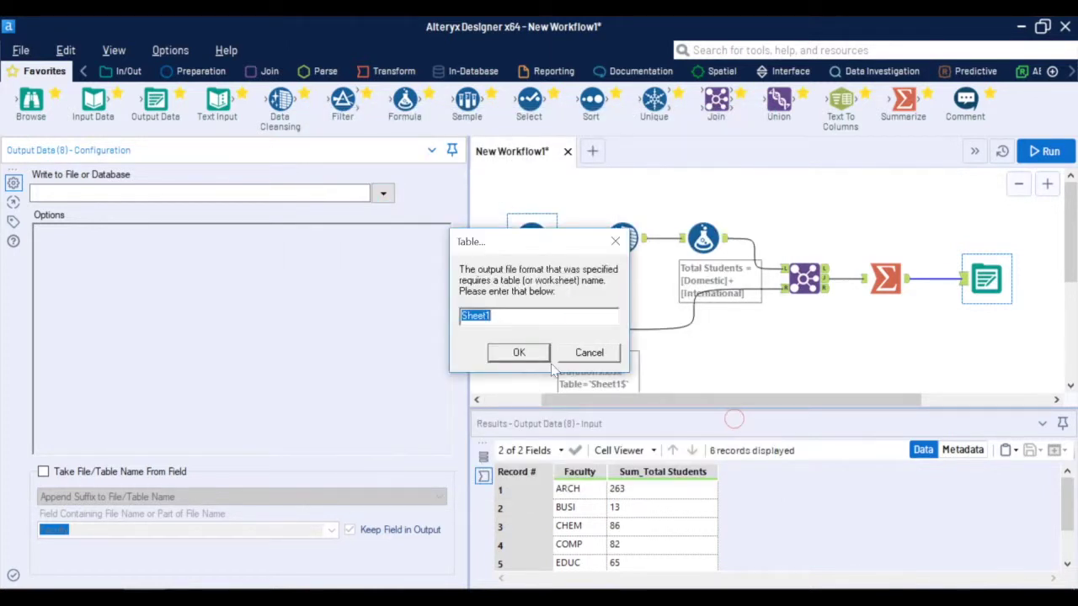
pyautogui.click(519, 353)
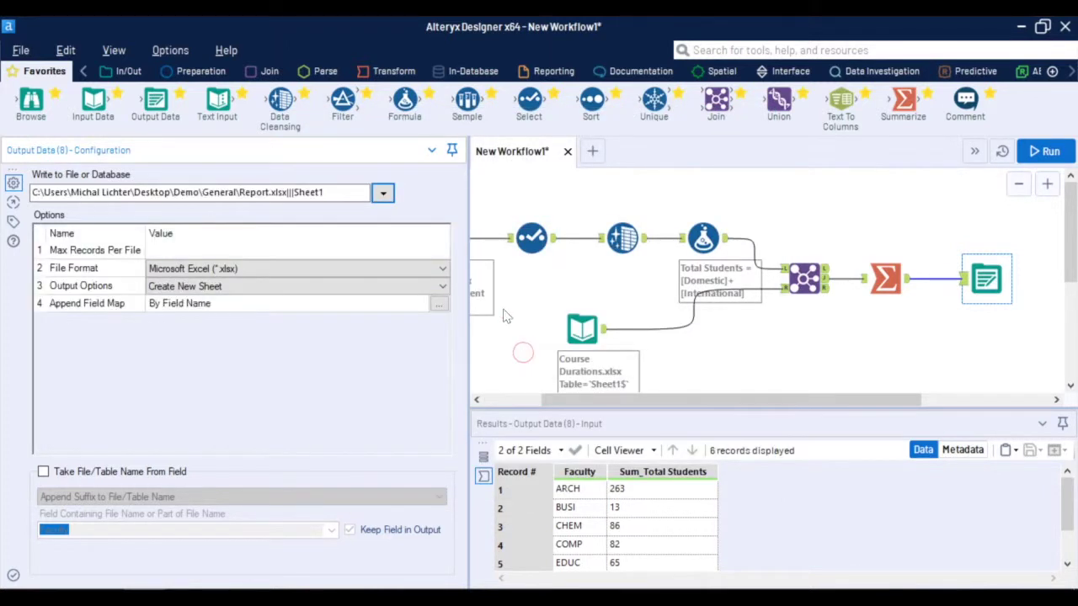
# - Run the workflow and confirm Report.xlsx appears in the General folder
pyautogui.click(1044, 151)
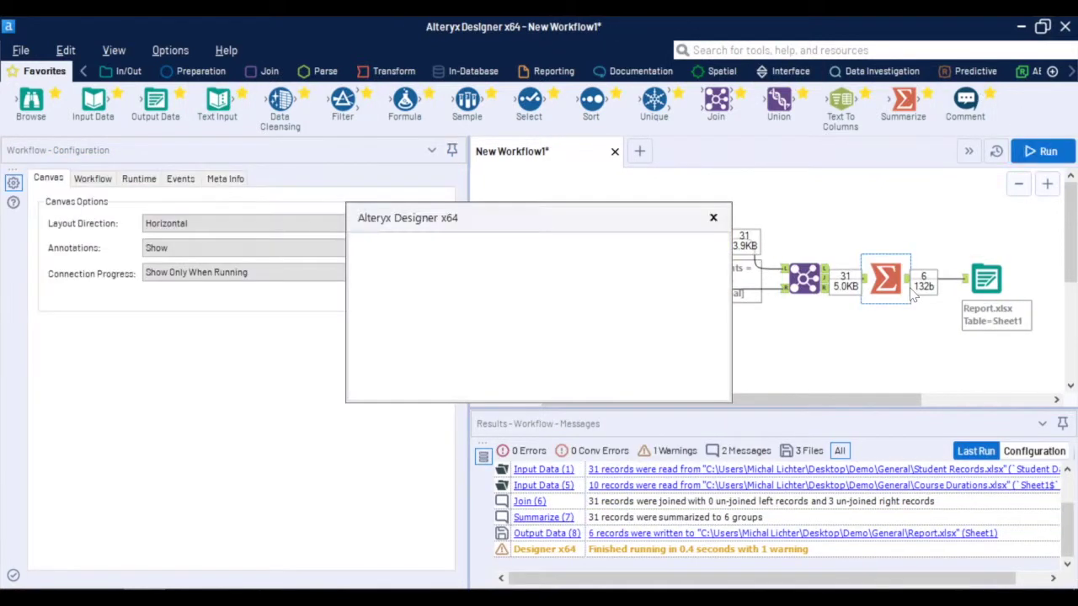
pyautogui.click(691, 373)
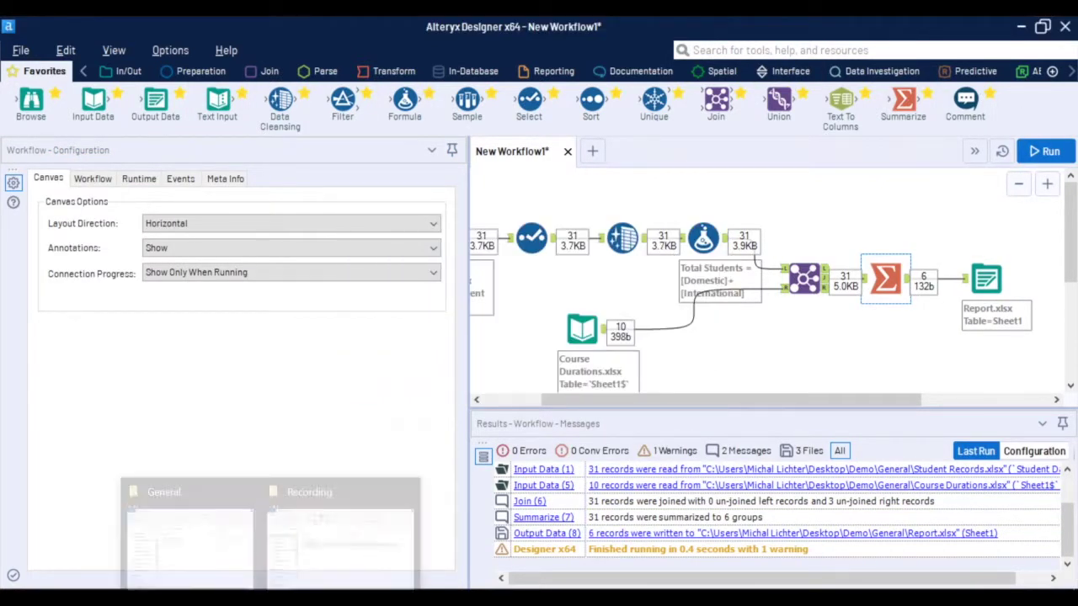
pyautogui.click(217, 548)
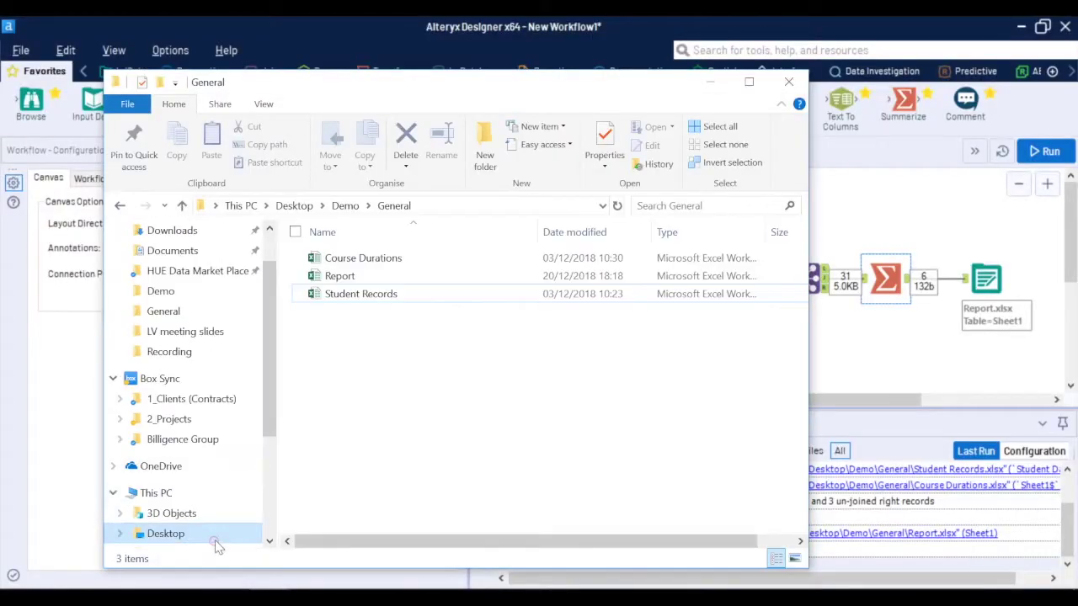
pyautogui.click(368, 277)
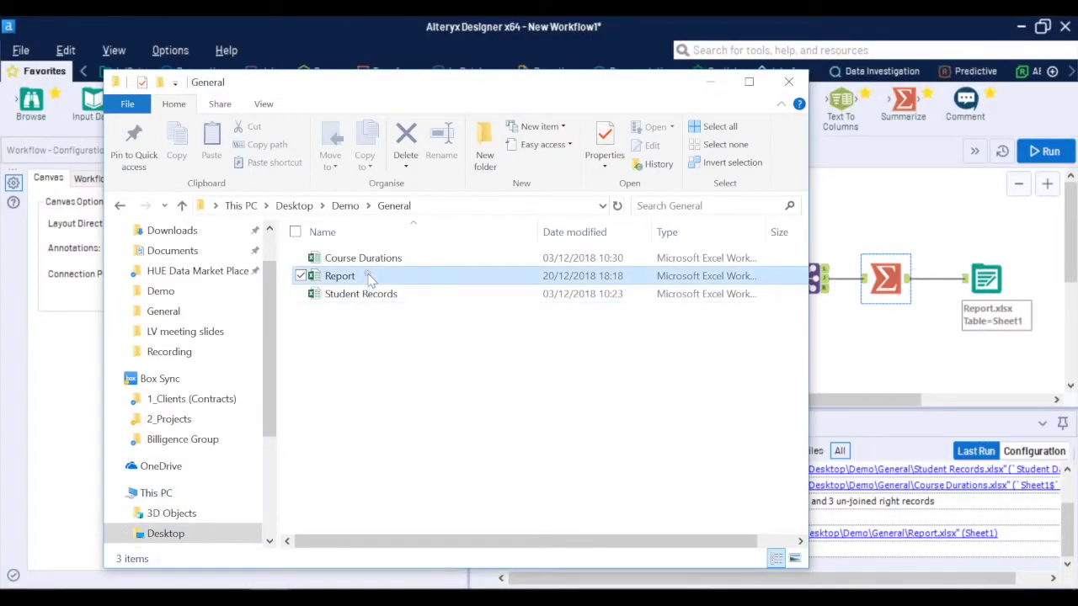
pyautogui.click(895, 375)
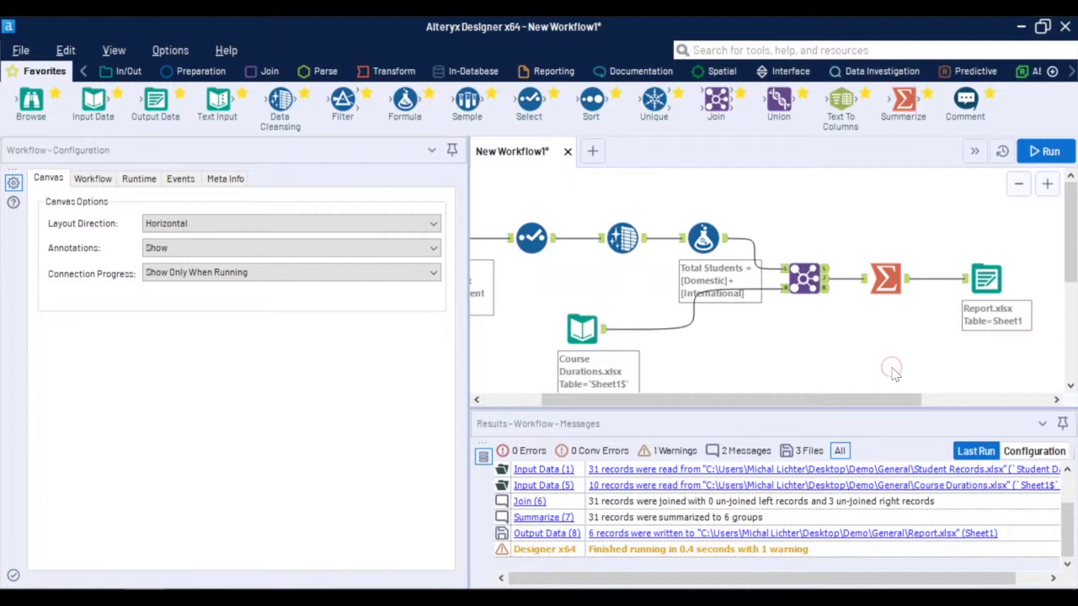
# - Annotate the Summarize tool 'Total Students per Faculty' and rerun with Ctrl+R
pyautogui.scroll(-1, 894, 375)
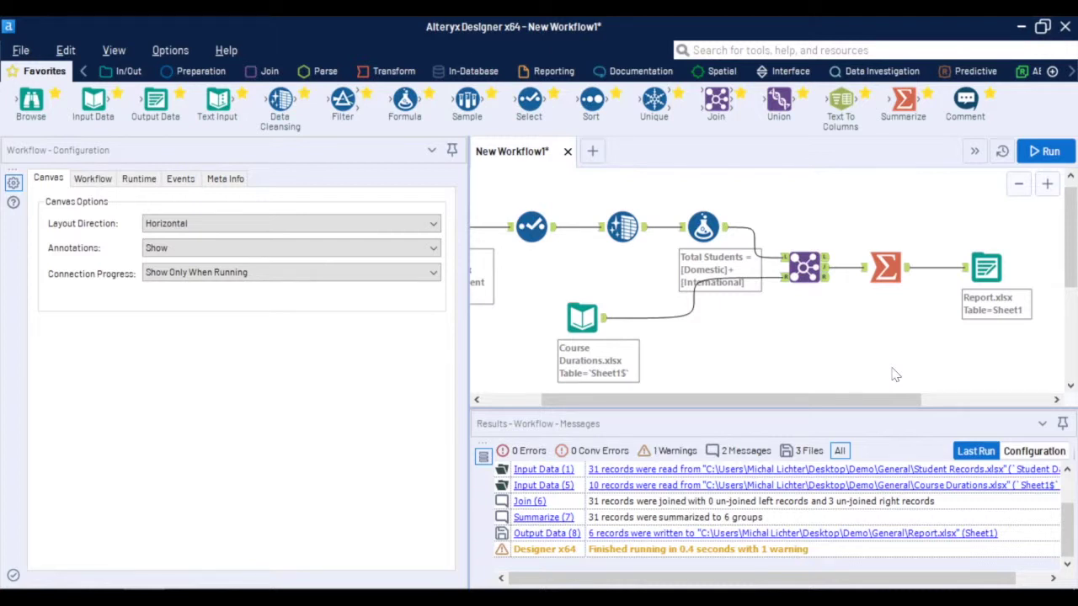
pyautogui.click(885, 267)
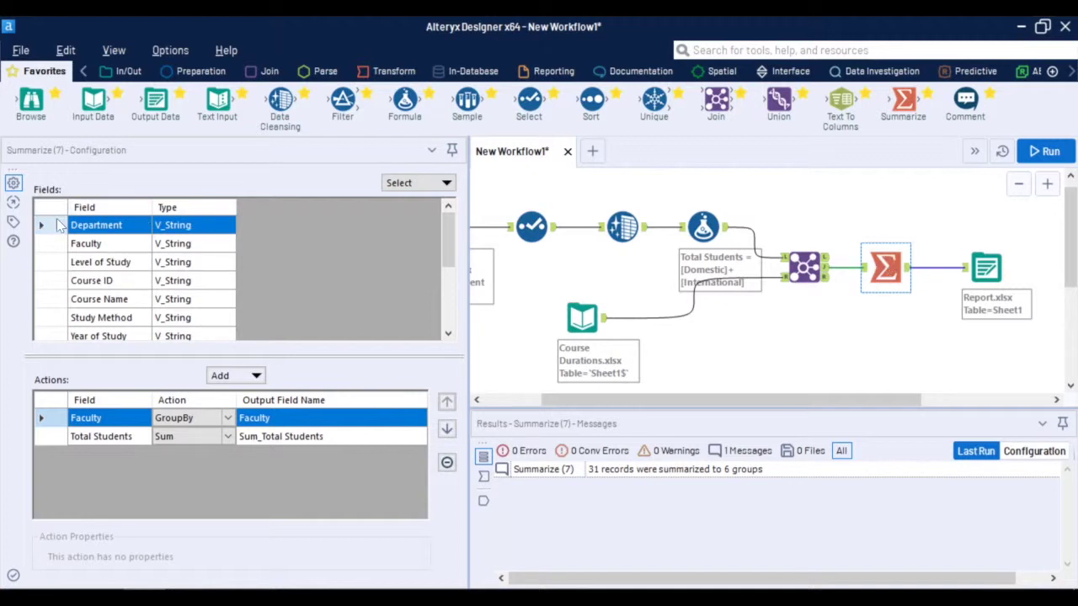
pyautogui.click(13, 221)
pyautogui.click(154, 409)
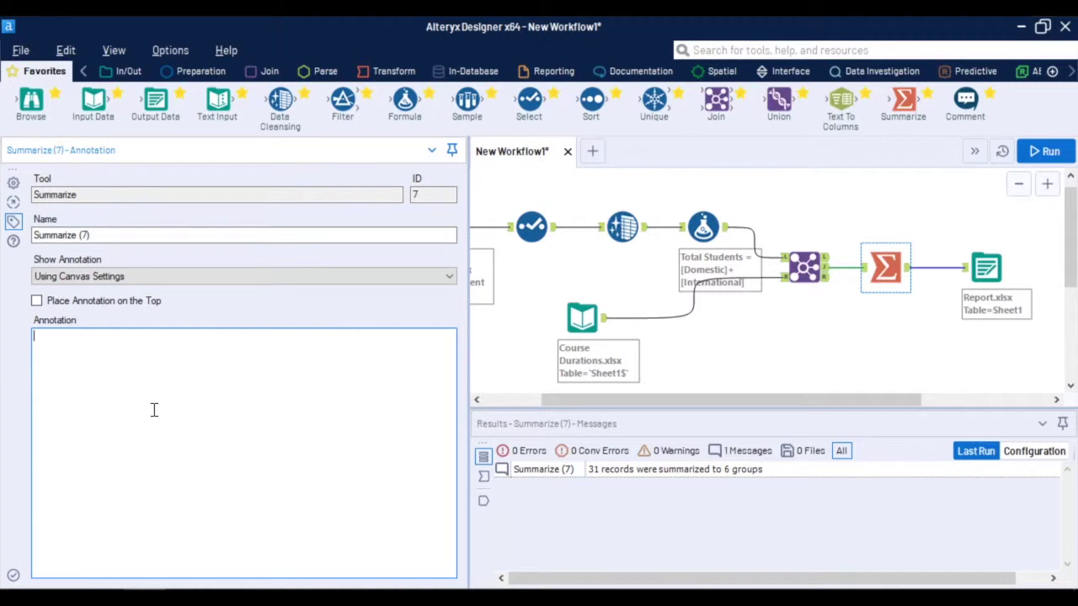
pyautogui.write('Total Students per Faculty')
pyautogui.click(806, 332)
pyautogui.hotkey('ctrl', 'r')
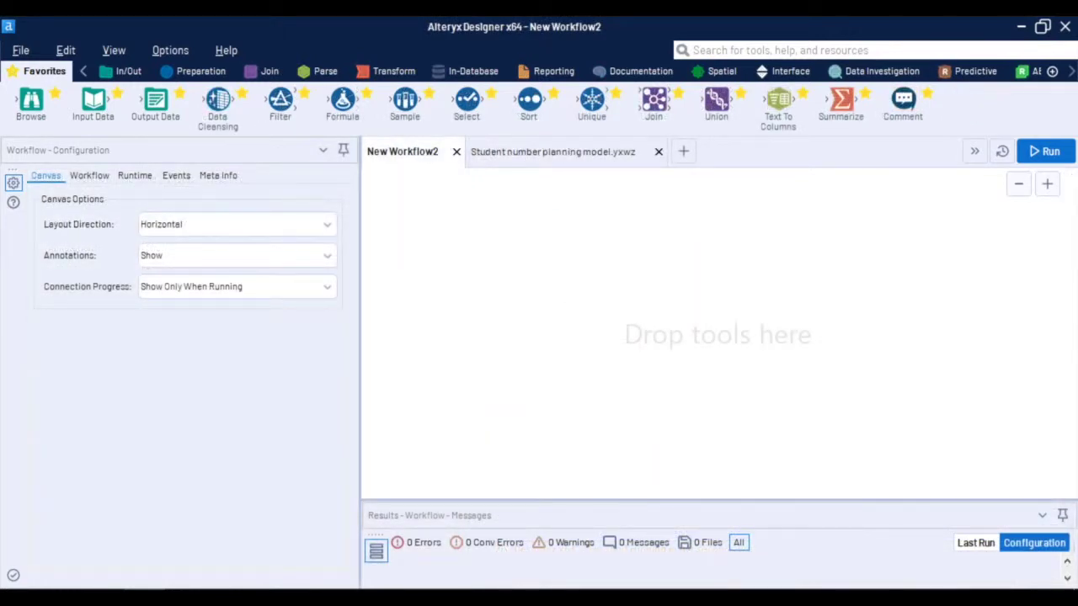
# - Switch to Student number planning model.yxwz and inspect its Student Records Data Preparation container
pyautogui.click(534, 159)
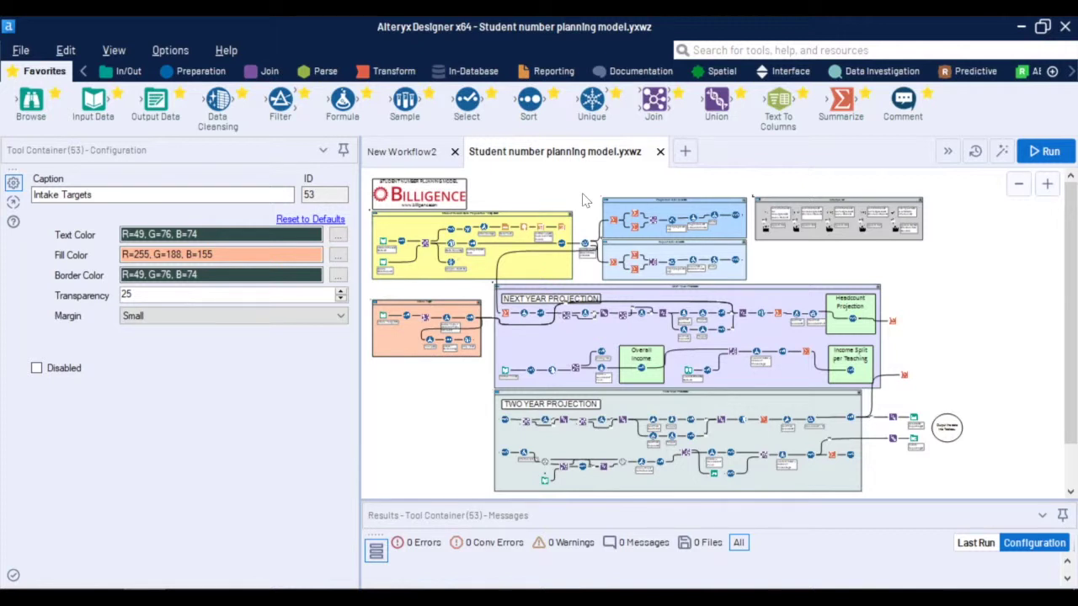
pyautogui.click(512, 210)
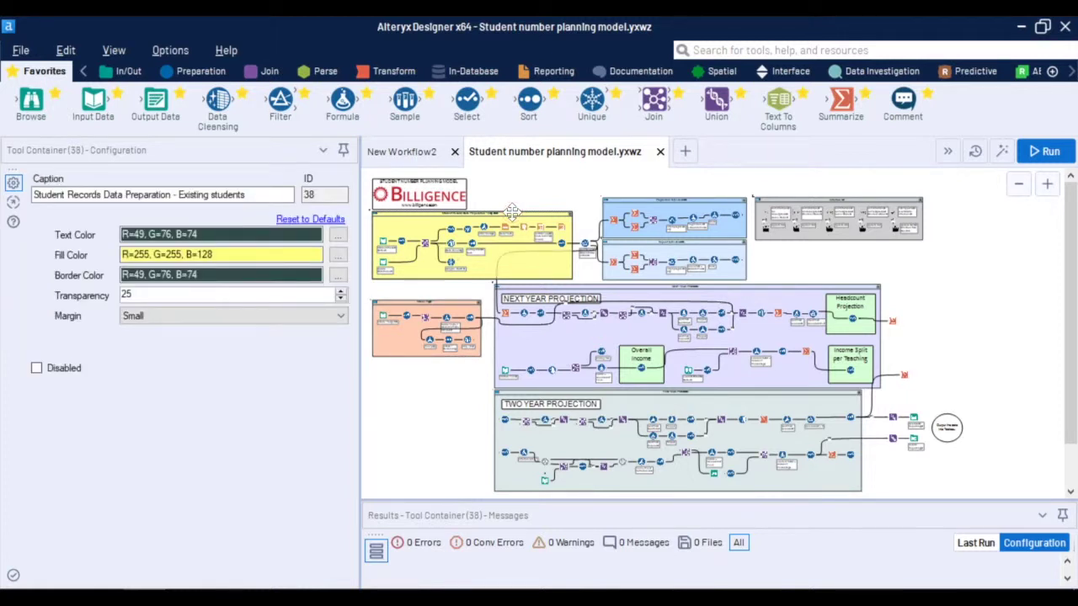
pyautogui.click(583, 202)
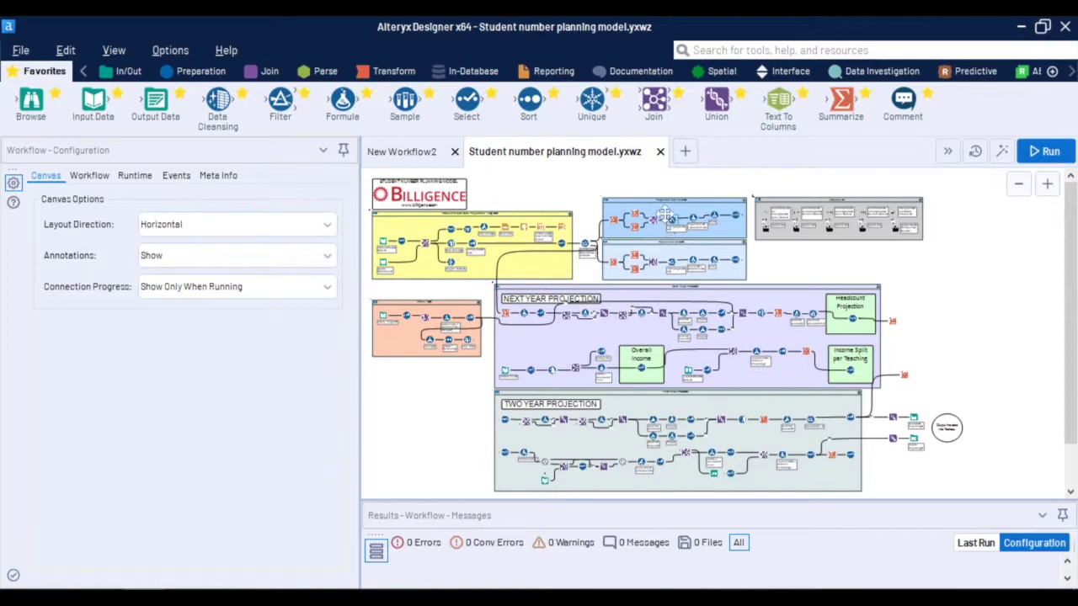
# - Zoom and pan across the data preparation and NEXT YEAR PROJECTION containers, then select Intake Targets
pyautogui.scroll(3, 667, 219)
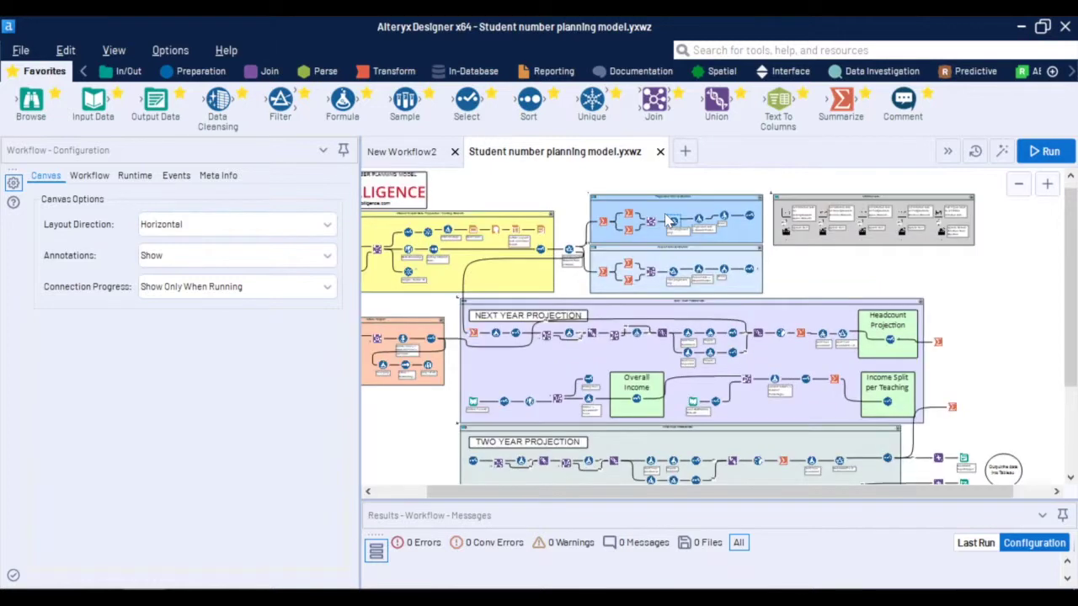
pyautogui.scroll(3, 670, 223)
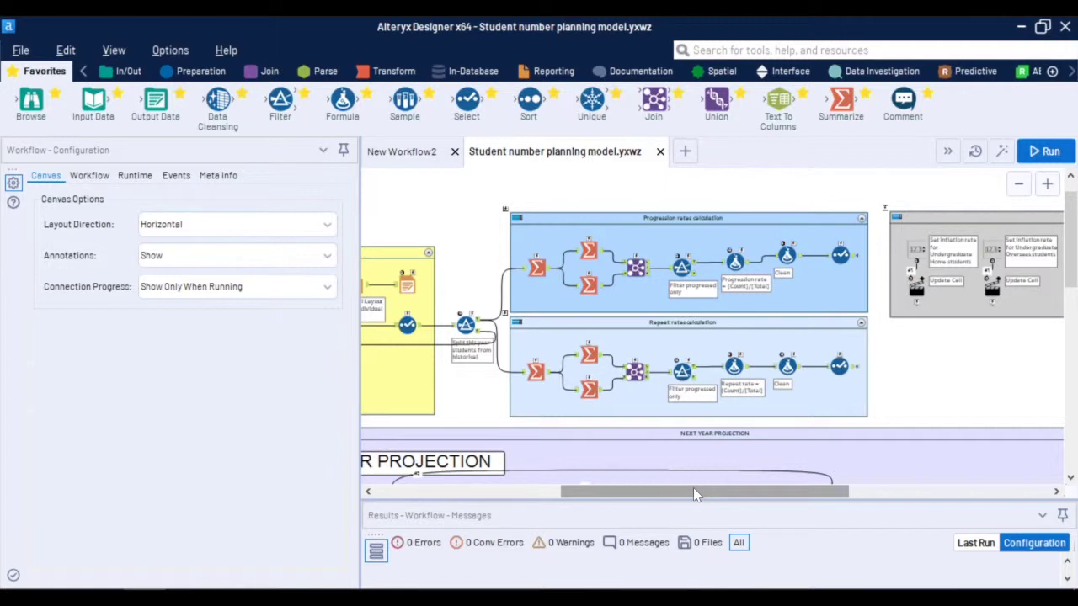
pyautogui.moveTo(693, 494); pyautogui.dragTo(581, 506)
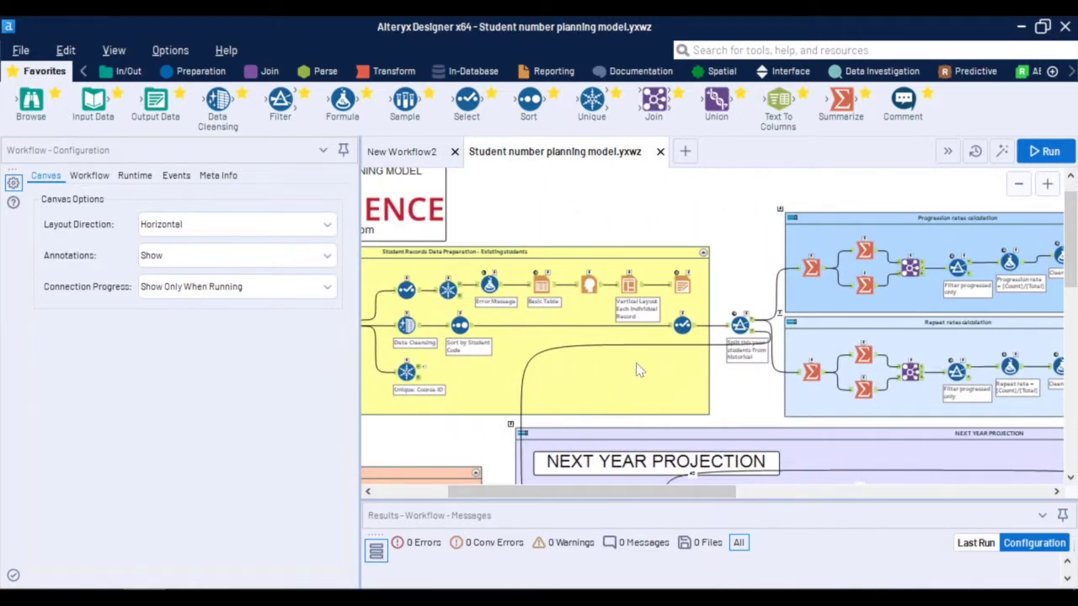
pyautogui.scroll(-3, 638, 371)
pyautogui.scroll(-1, 636, 362)
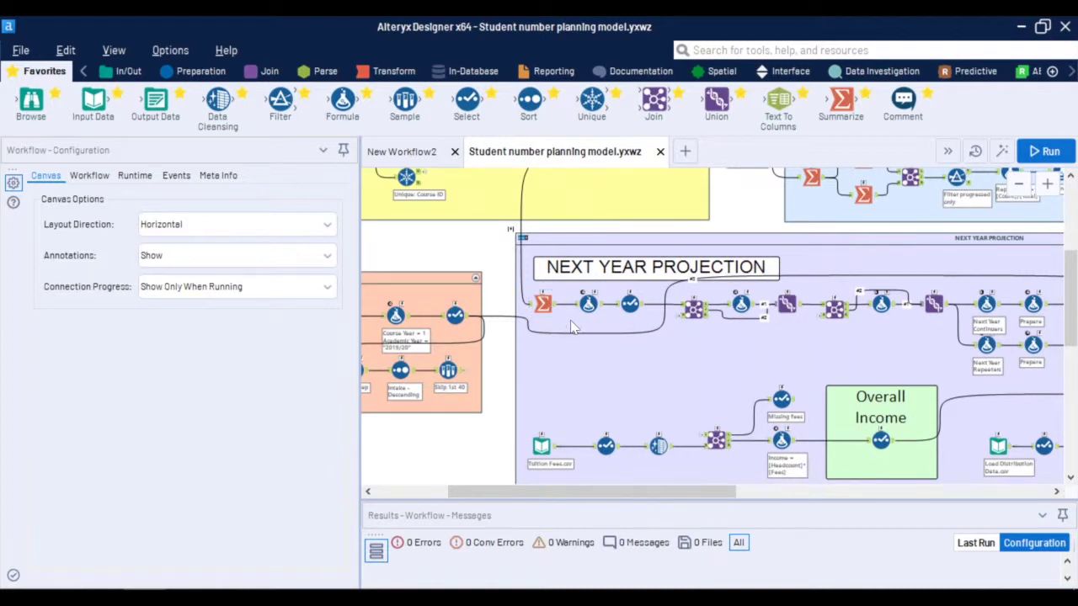
pyautogui.moveTo(590, 491); pyautogui.dragTo(599, 495)
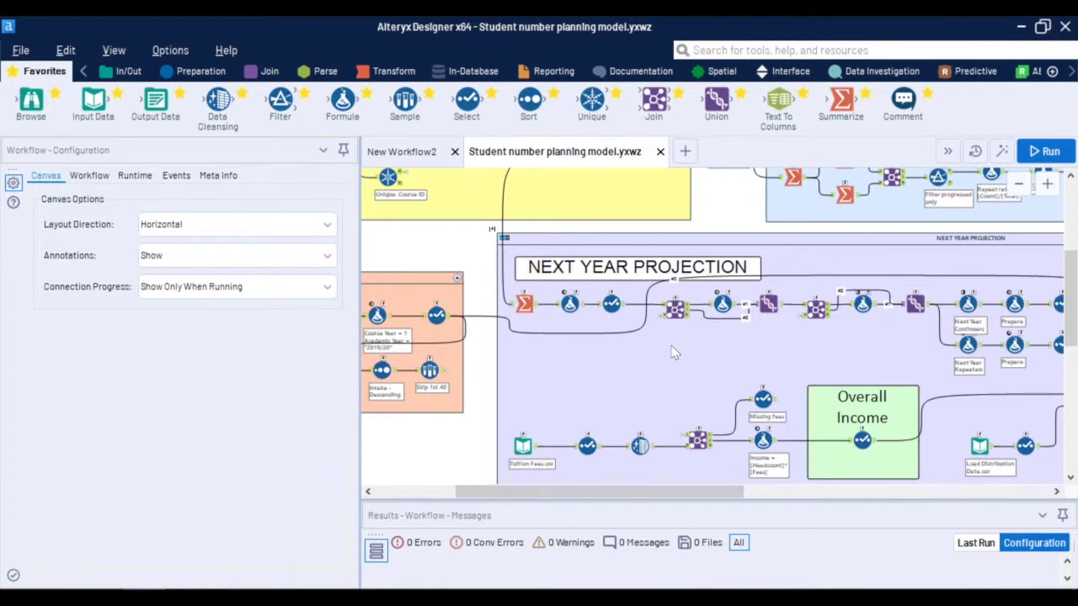
pyautogui.moveTo(631, 492); pyautogui.dragTo(545, 493)
pyautogui.click(565, 278)
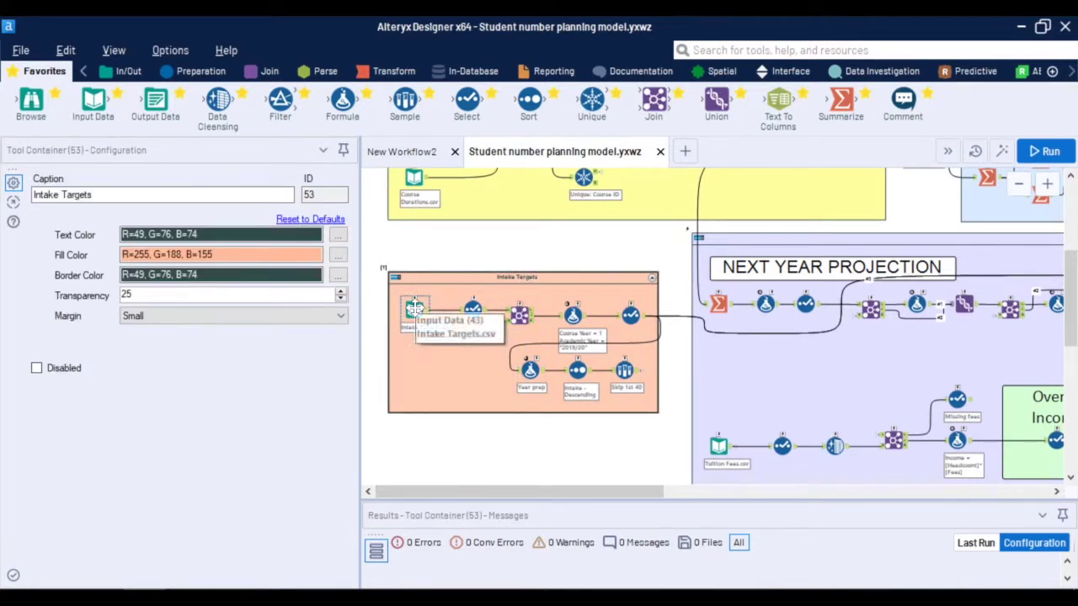
# - Run the full planning model, which finishes in 4.3 seconds, and view its Demo output folder
pyautogui.moveTo(590, 489); pyautogui.dragTo(875, 485)
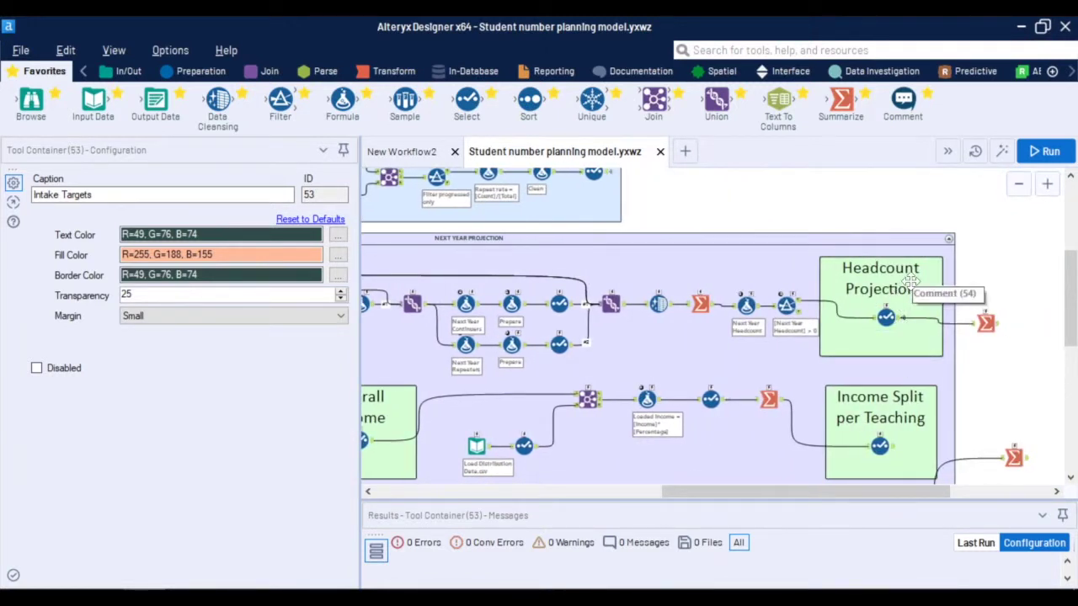
pyautogui.moveTo(830, 494); pyautogui.dragTo(662, 496)
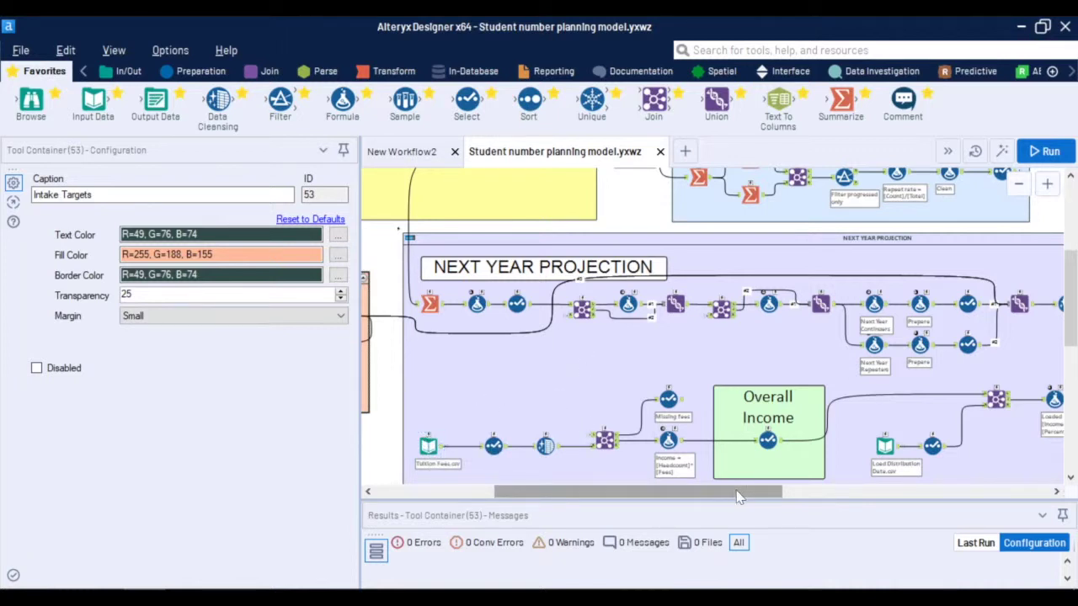
pyautogui.moveTo(736, 497); pyautogui.dragTo(765, 496)
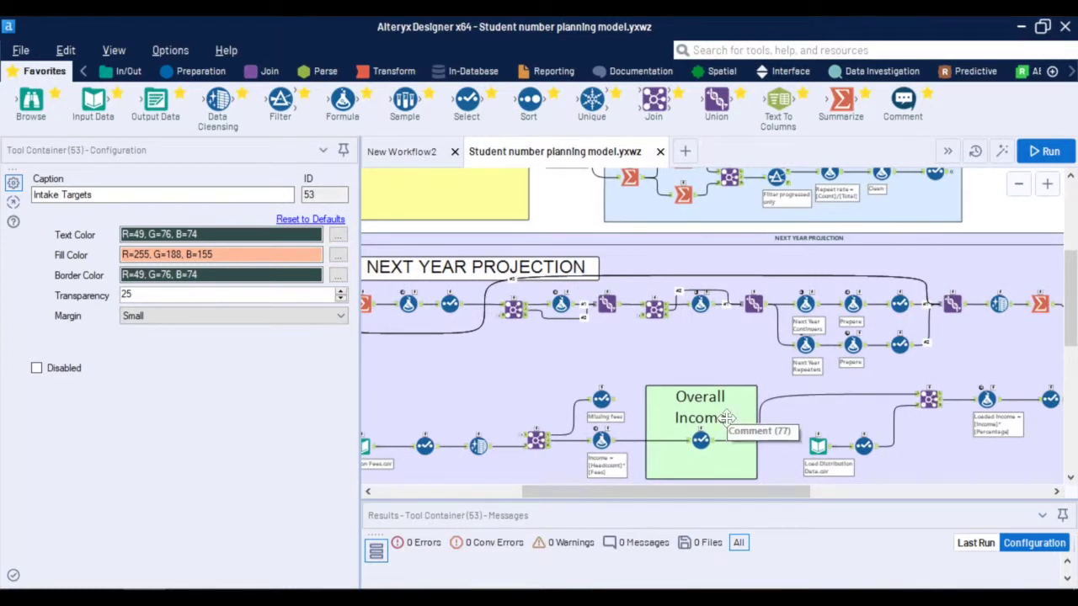
pyautogui.moveTo(727, 497); pyautogui.dragTo(804, 497)
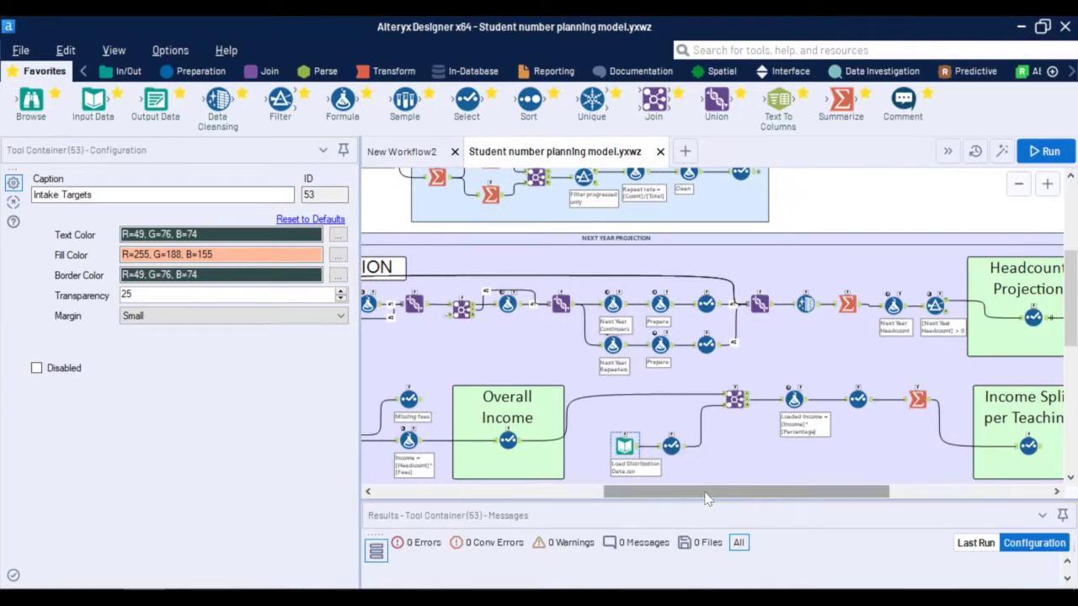
pyautogui.moveTo(705, 496); pyautogui.dragTo(735, 497)
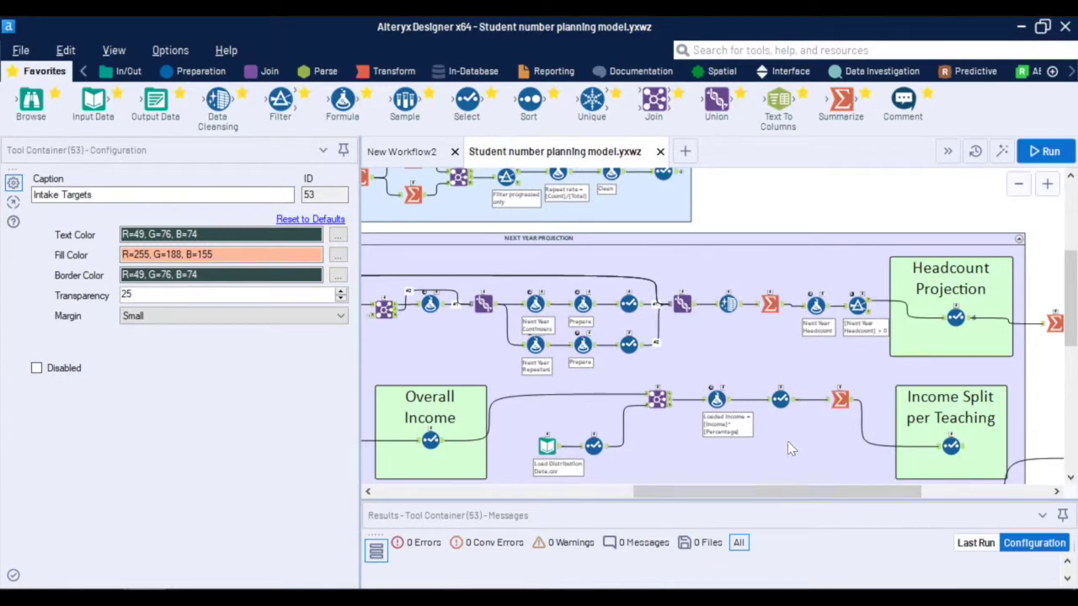
pyautogui.scroll(-3, 780, 440)
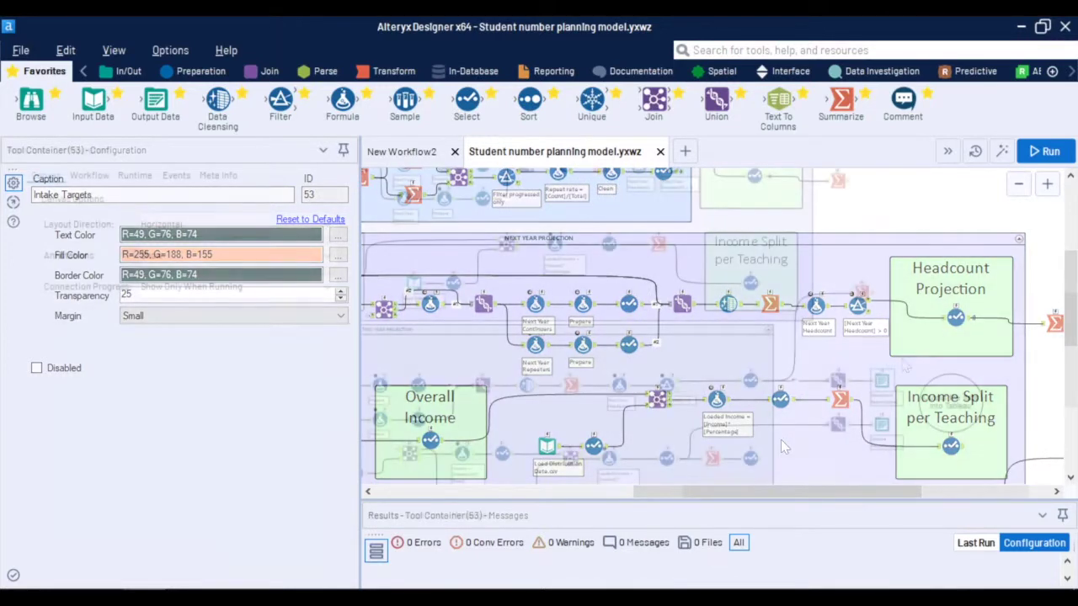
pyautogui.click(781, 439)
pyautogui.click(1037, 153)
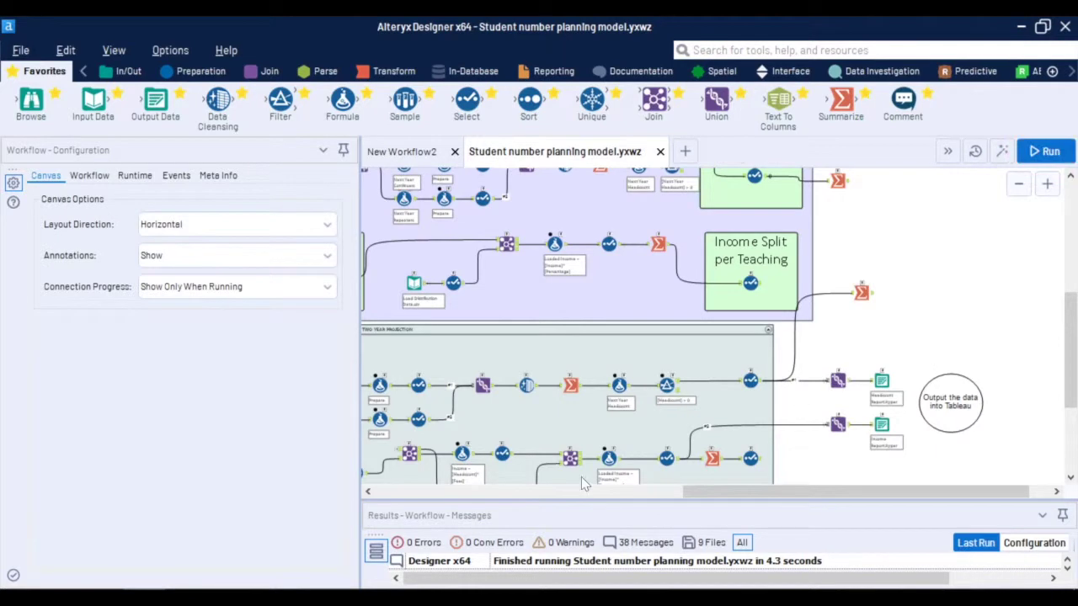
pyautogui.click(271, 588)
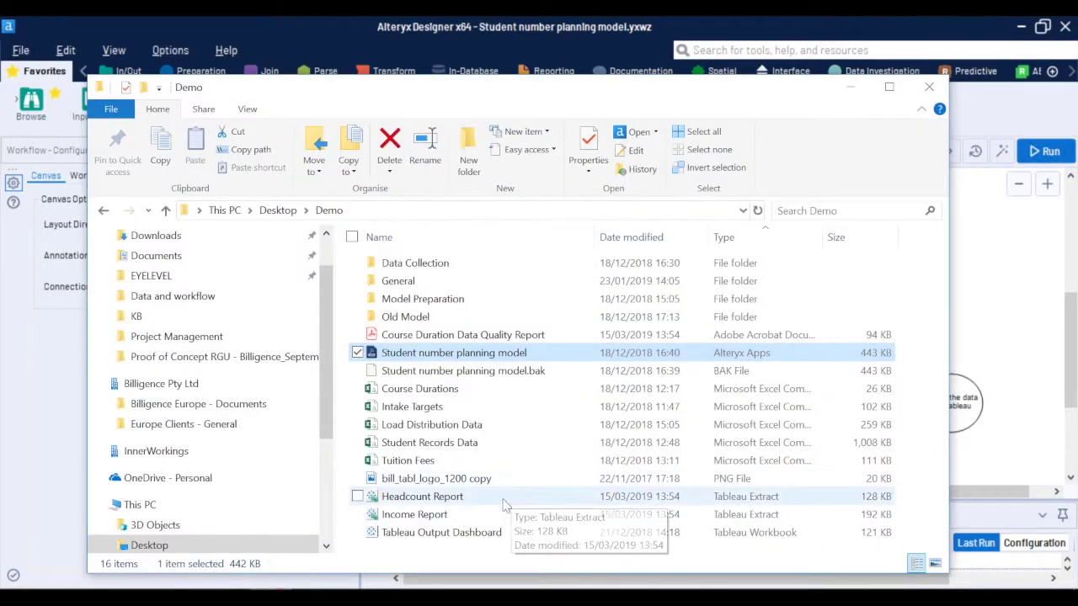
# - Open the Tableau Output Dashboard workbook in Tableau from the Demo folder
pyautogui.doubleClick(482, 533)
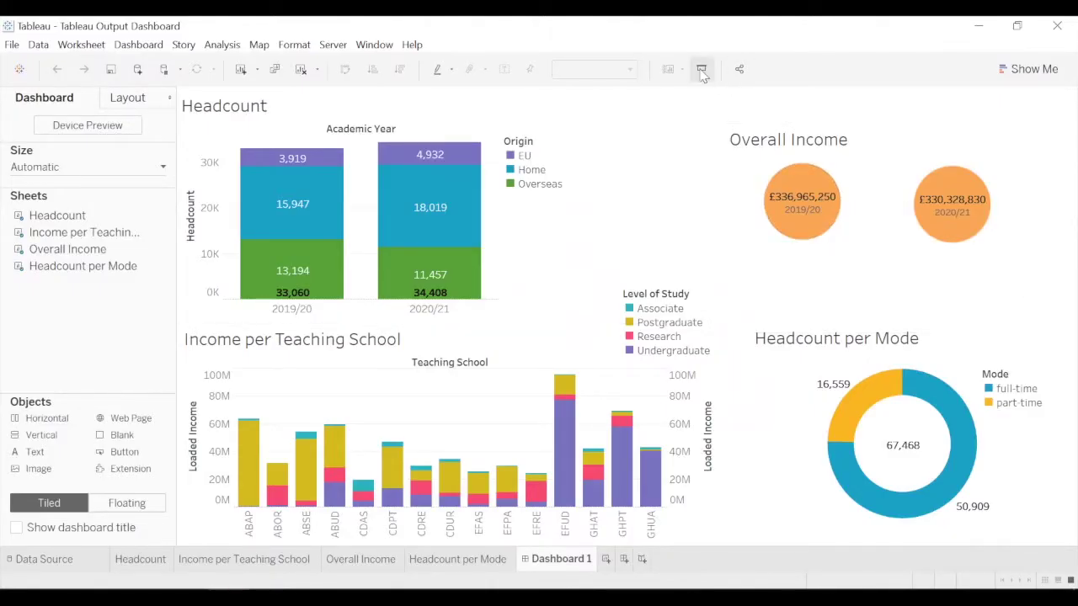
# - View the headcount, income and study-mode charts in presentation mode, then return to Alteryx
pyautogui.click(701, 71)
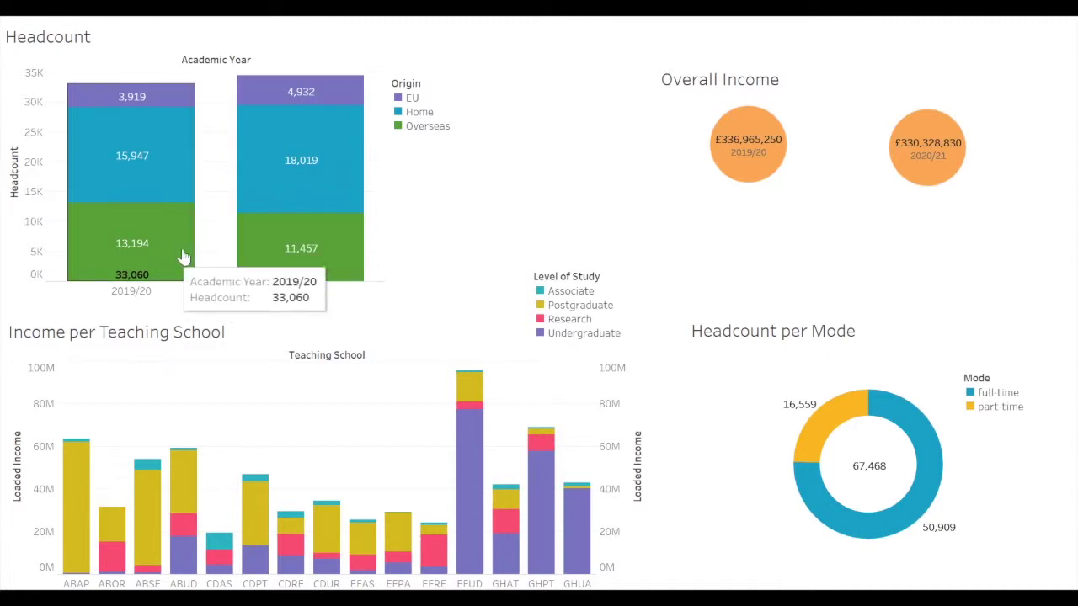
pyautogui.moveTo(282, 210)
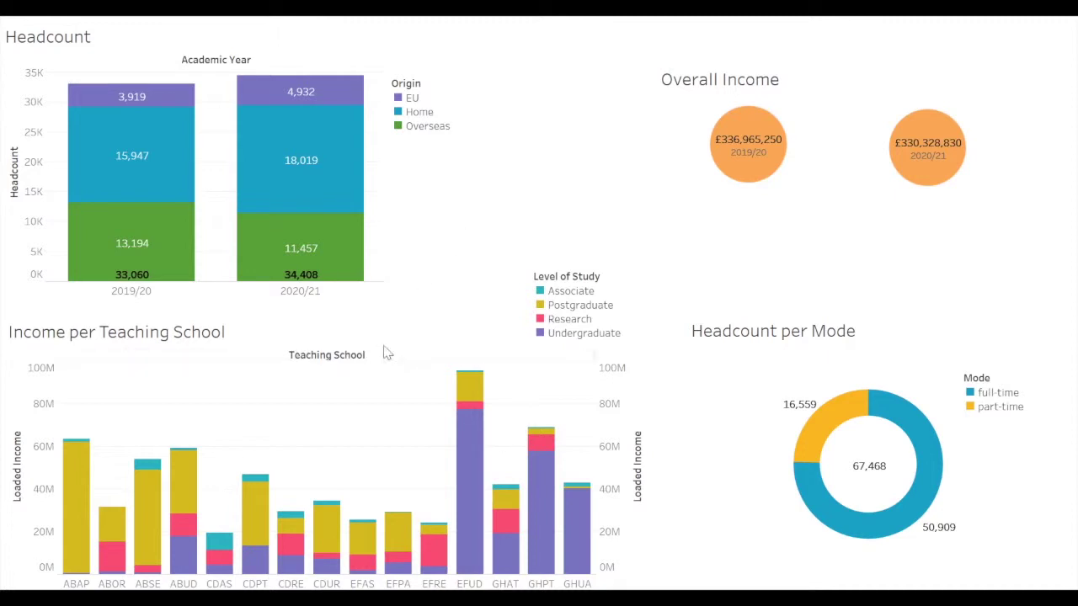
pyautogui.moveTo(926, 173)
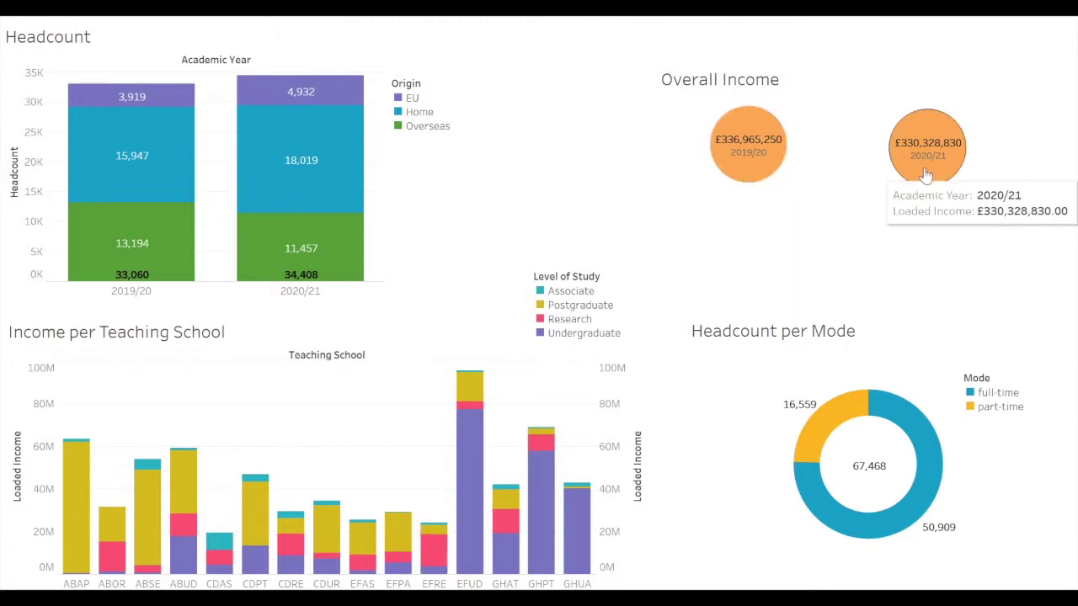
pyautogui.press('Escape')
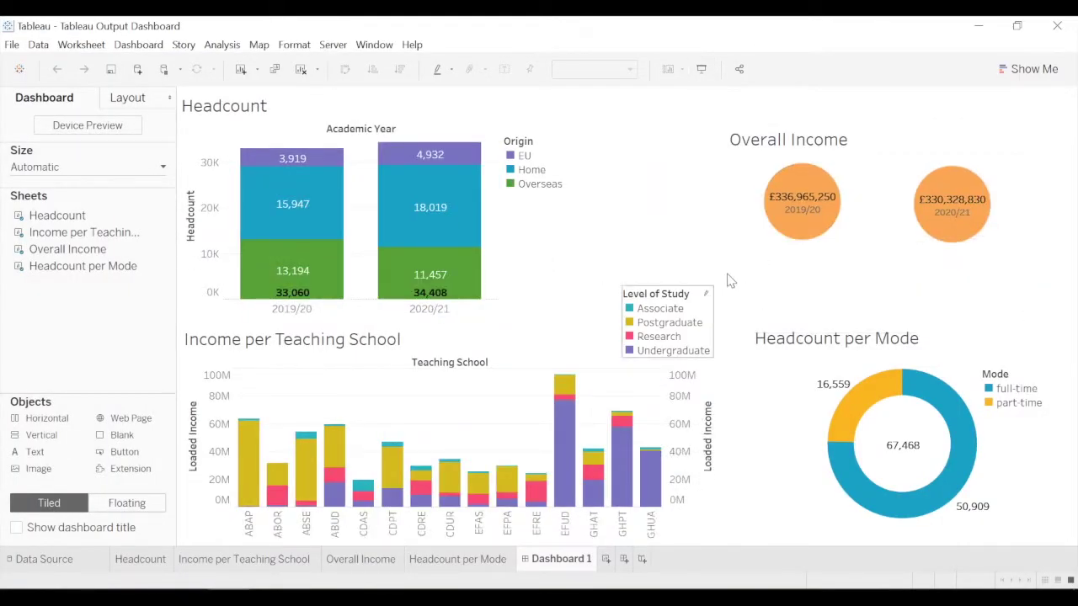
pyautogui.hotkey('alt', 'Tab')
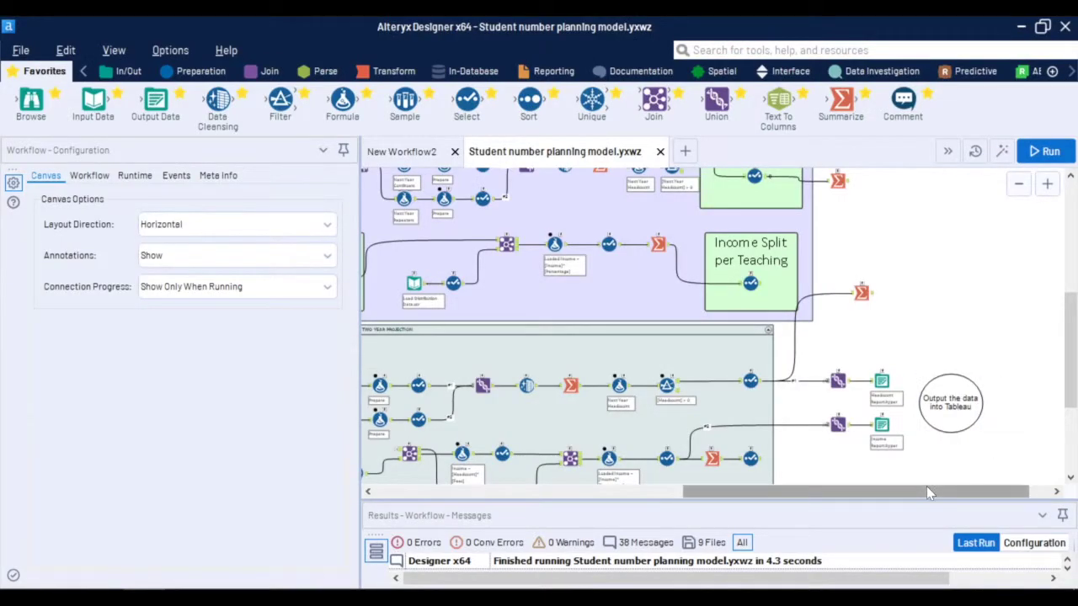
pyautogui.moveTo(926, 488); pyautogui.dragTo(627, 430)
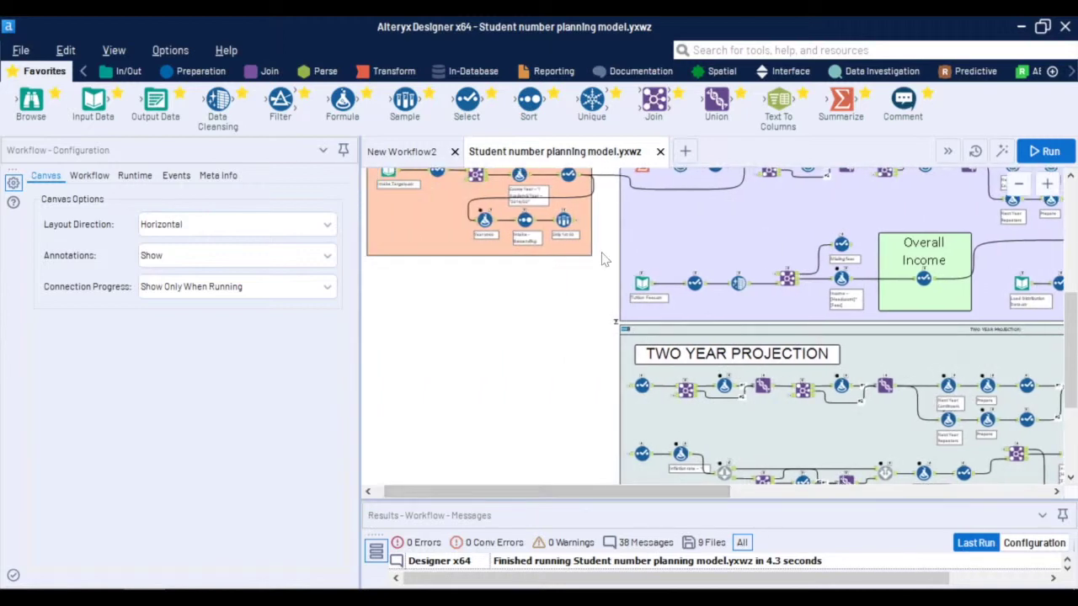
pyautogui.scroll(3, 604, 262)
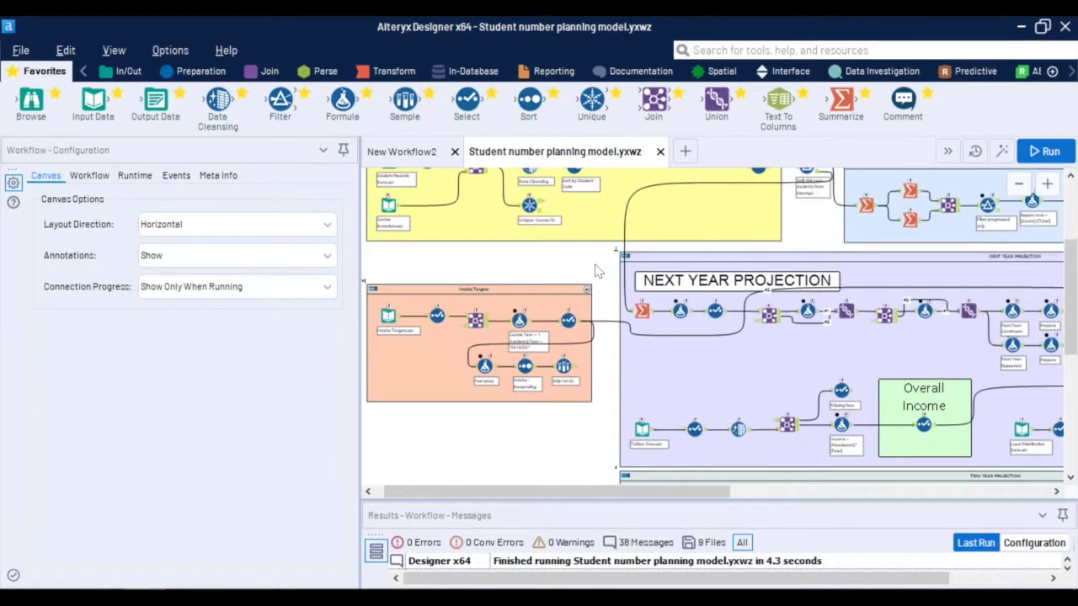
pyautogui.scroll(1, 597, 267)
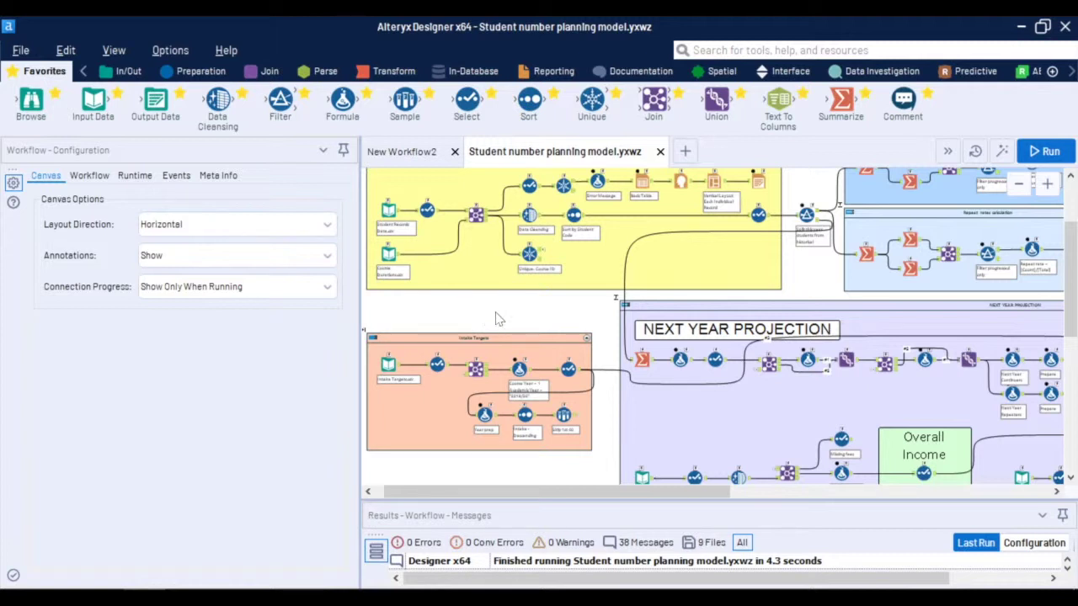
pyautogui.scroll(1, 495, 320)
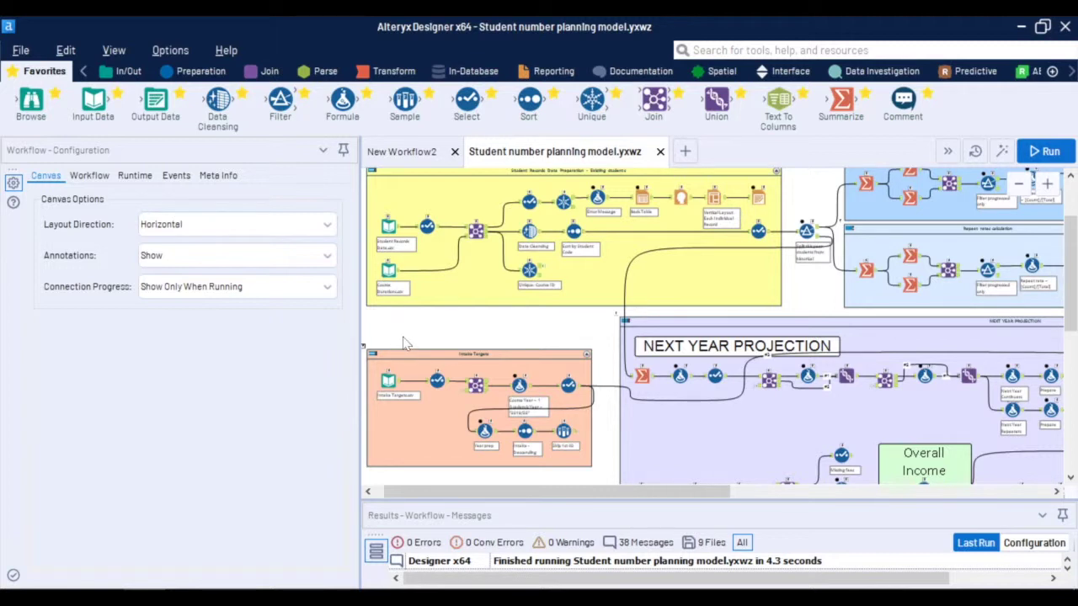
# - In the analytic app prompt, set Undergraduate Home inflation to 1.03 and submit
pyautogui.click(1000, 154)
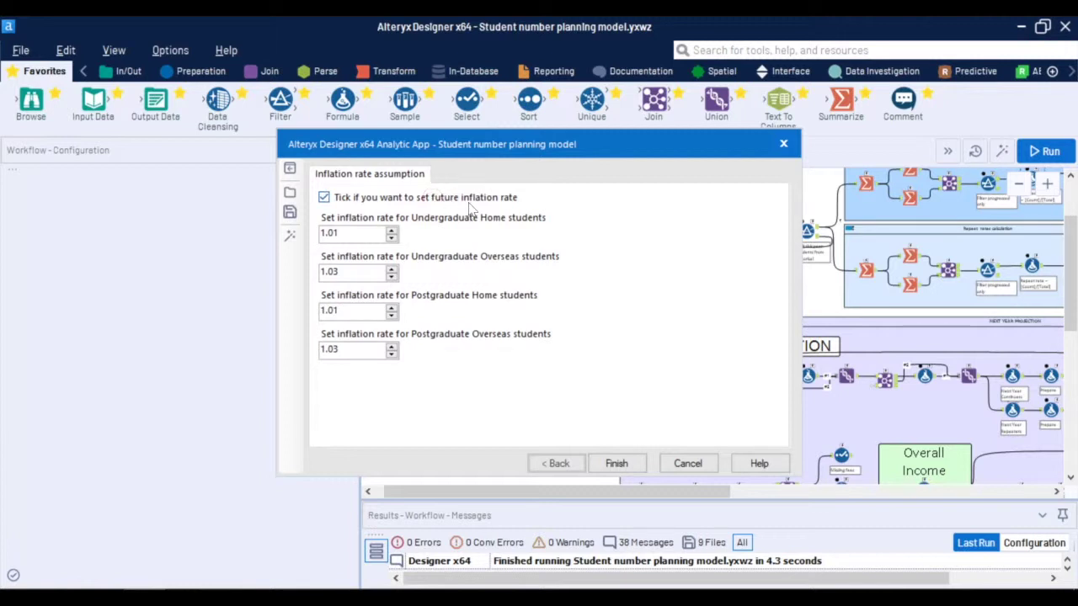
pyautogui.click(391, 230)
pyautogui.click(686, 464)
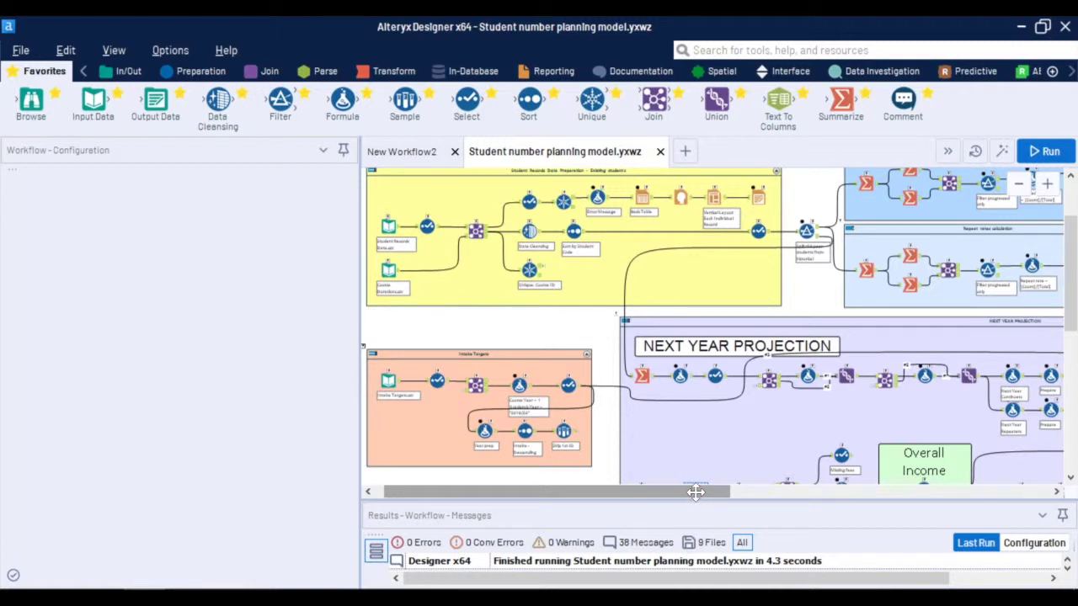
# - Run the workflow (2 errors, 1 warning, 7 files) and zoom into Student Records Data Preparation
pyautogui.click(1044, 150)
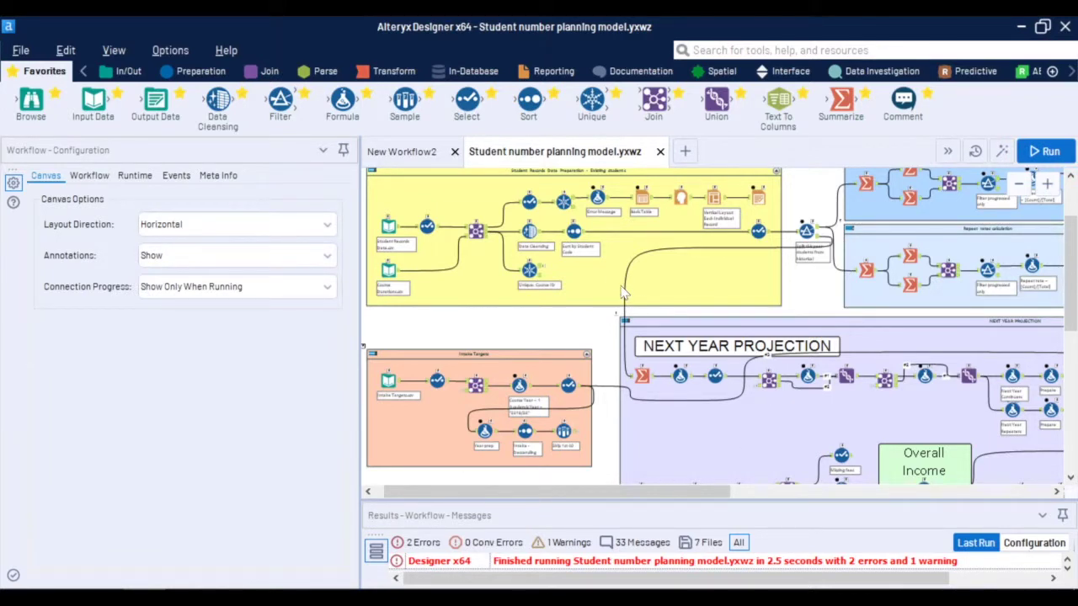
pyautogui.scroll(2, 612, 273)
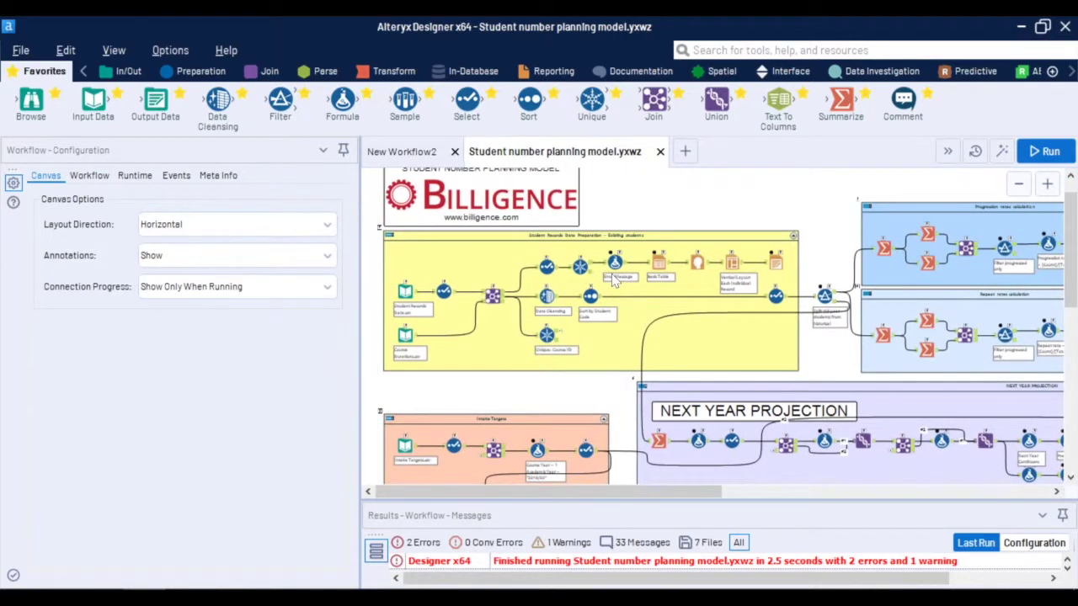
pyautogui.scroll(2, 615, 282)
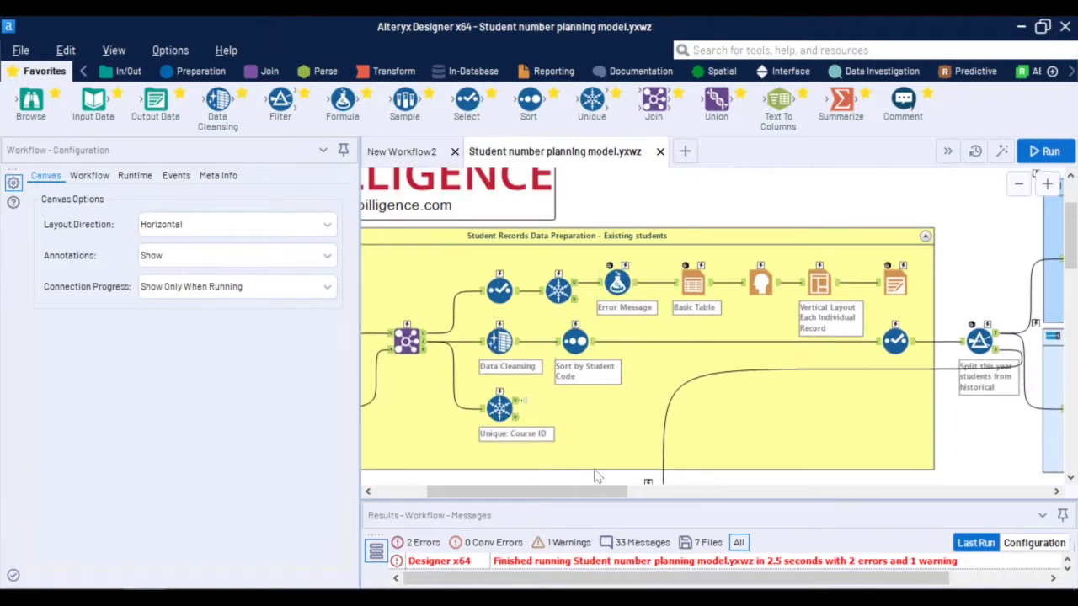
pyautogui.moveTo(604, 495); pyautogui.dragTo(553, 497)
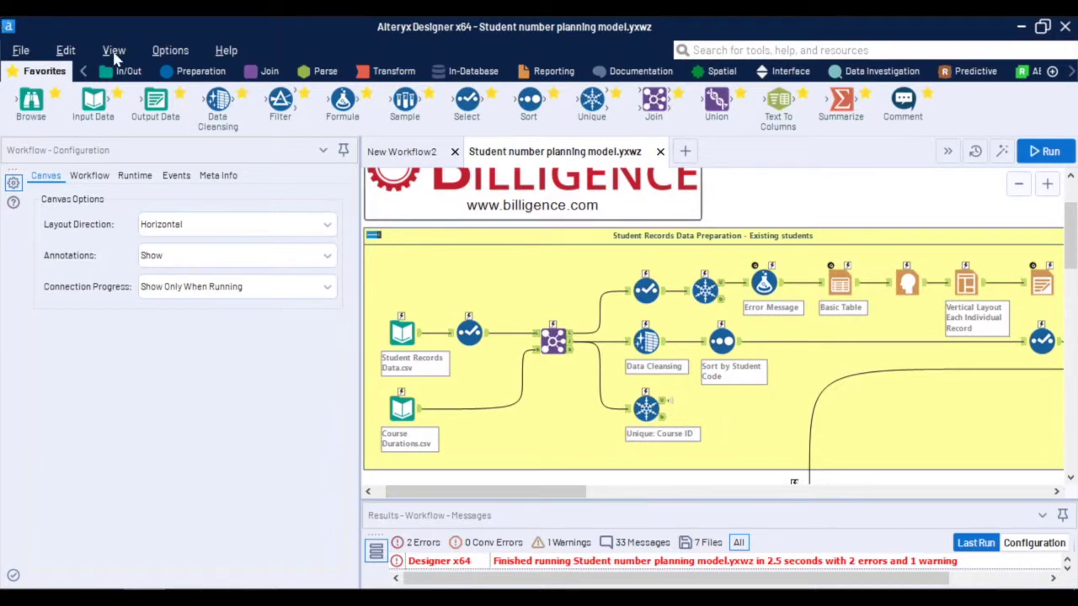
# - Inspect the Join and Error Message results listing 20 courses without durations, then rerun the workflow
pyautogui.click(562, 338)
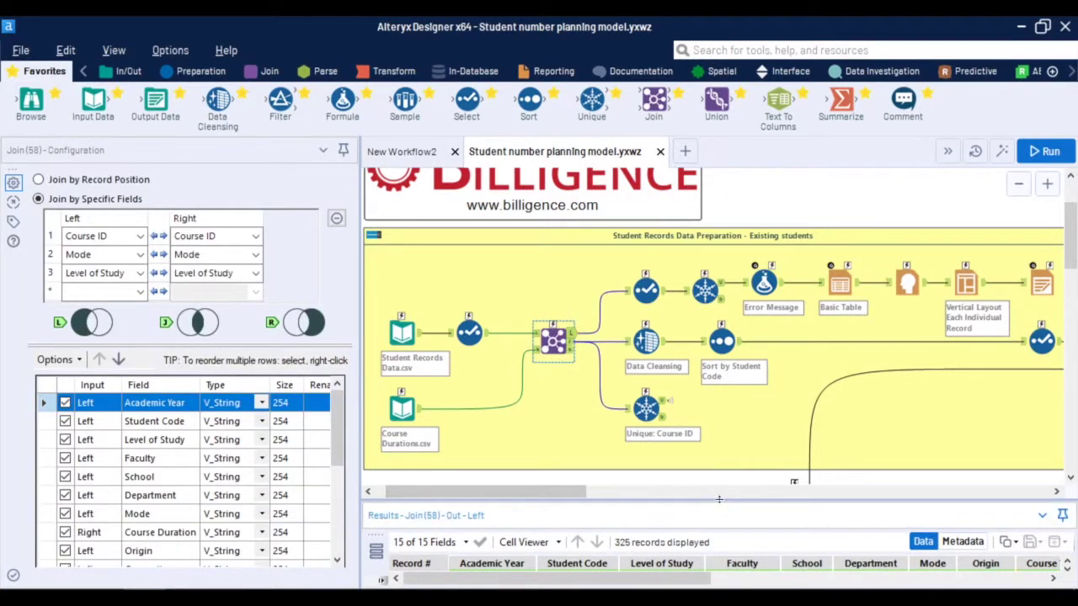
pyautogui.moveTo(719, 499); pyautogui.dragTo(719, 439)
pyautogui.scroll(-2, 653, 335)
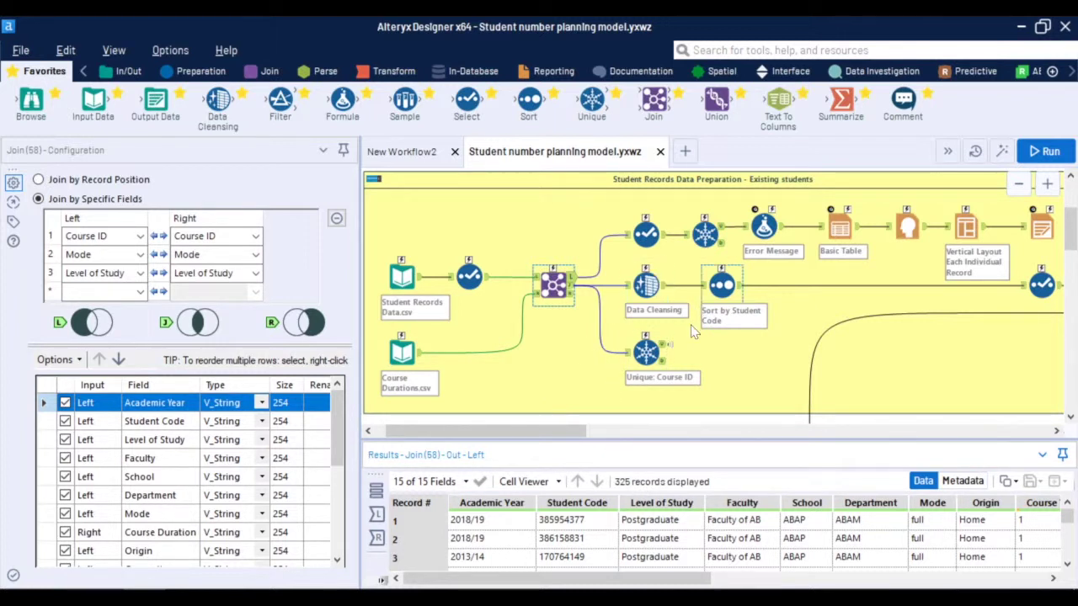
pyautogui.moveTo(486, 431); pyautogui.dragTo(504, 430)
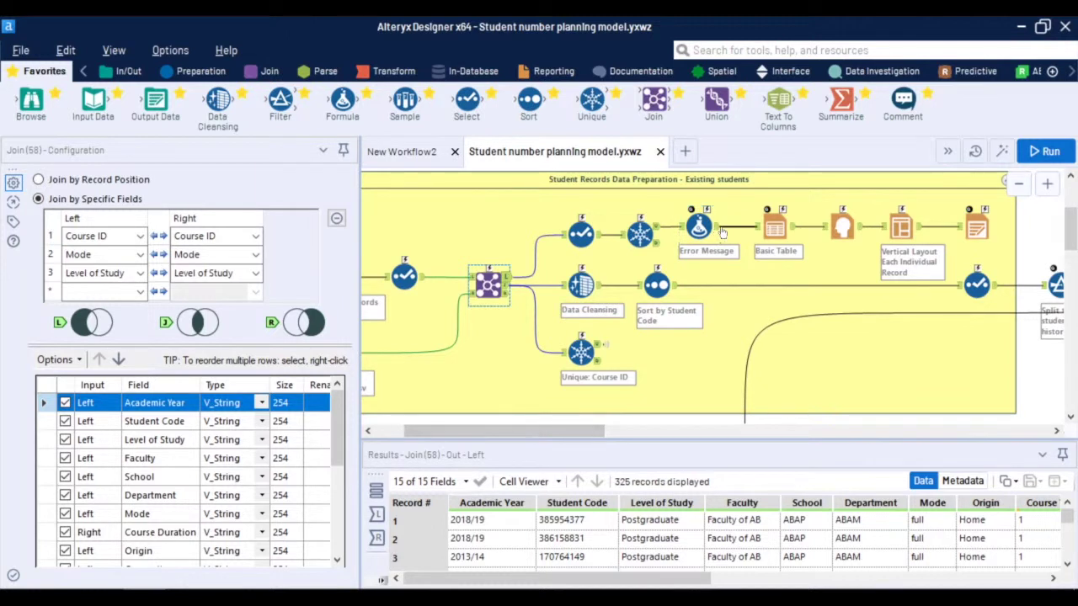
pyautogui.click(715, 233)
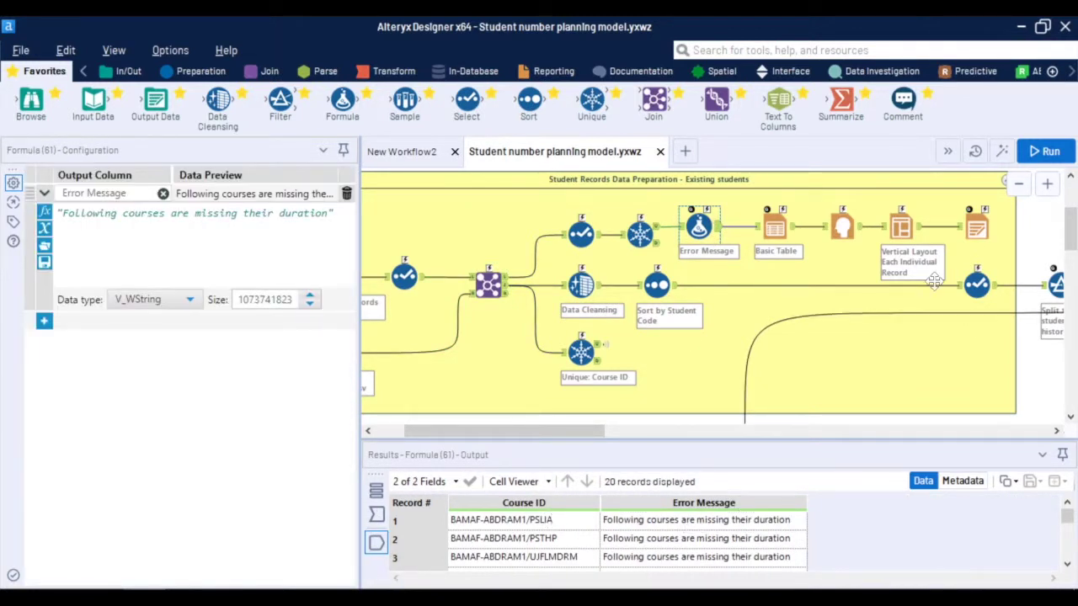
pyautogui.click(1042, 154)
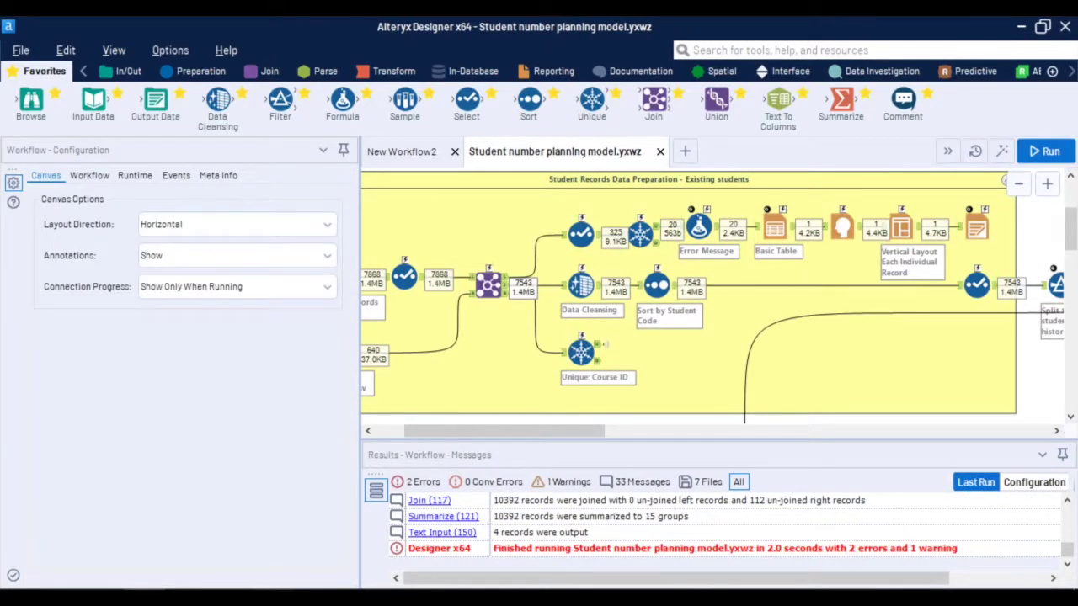
# - Open the Course Duration Data Quality Report PDF, then drop a Select tool after Sort by Student Code
pyautogui.hotkey('alt', 'Tab')
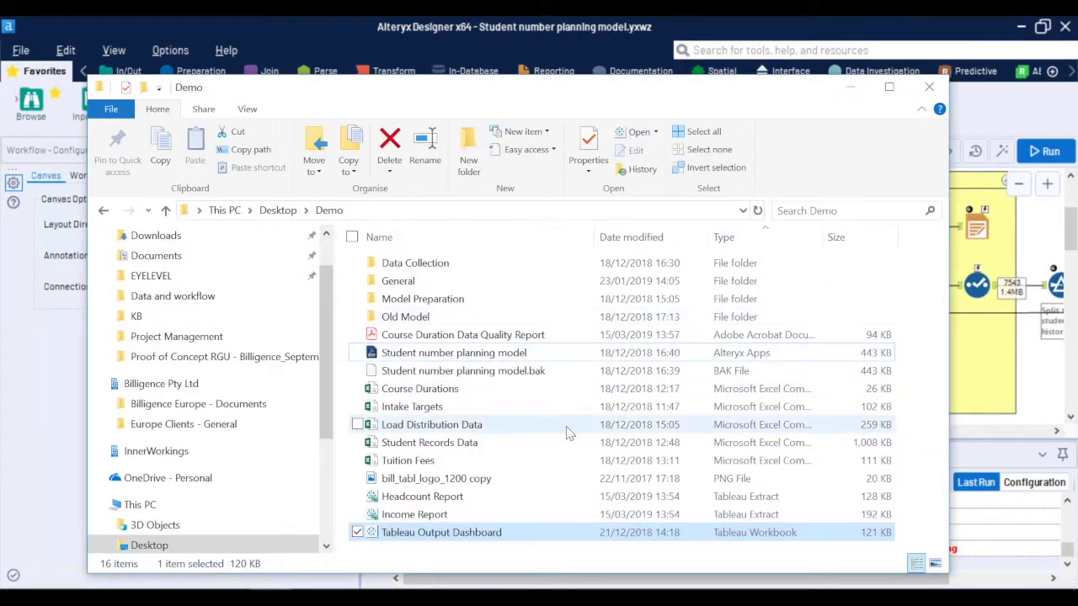
pyautogui.click(517, 337)
pyautogui.doubleClick(518, 338)
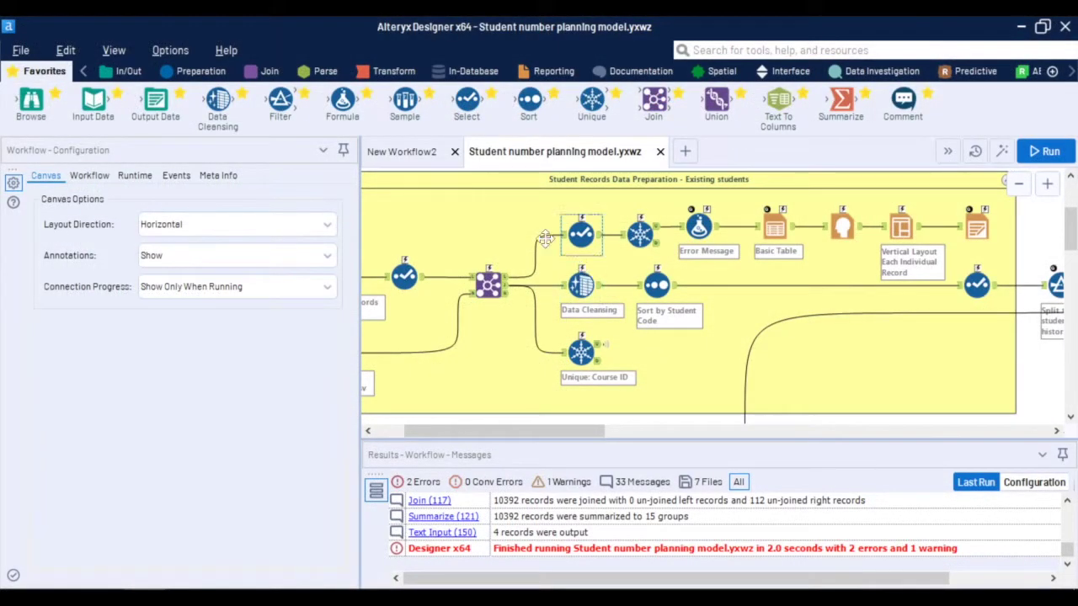
pyautogui.moveTo(466, 101); pyautogui.dragTo(739, 286)
# - Branch a Sample tool off the new Select, set to First N rows with N=100, labelled "First 100"
pyautogui.moveTo(404, 101); pyautogui.dragTo(808, 329)
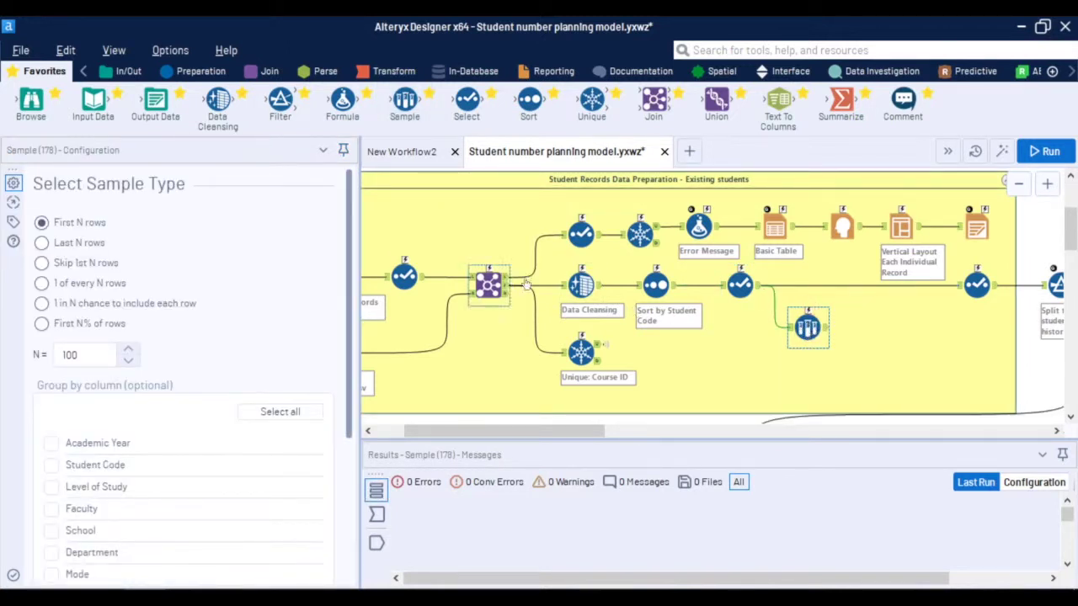
pyautogui.moveTo(539, 435); pyautogui.dragTo(557, 437)
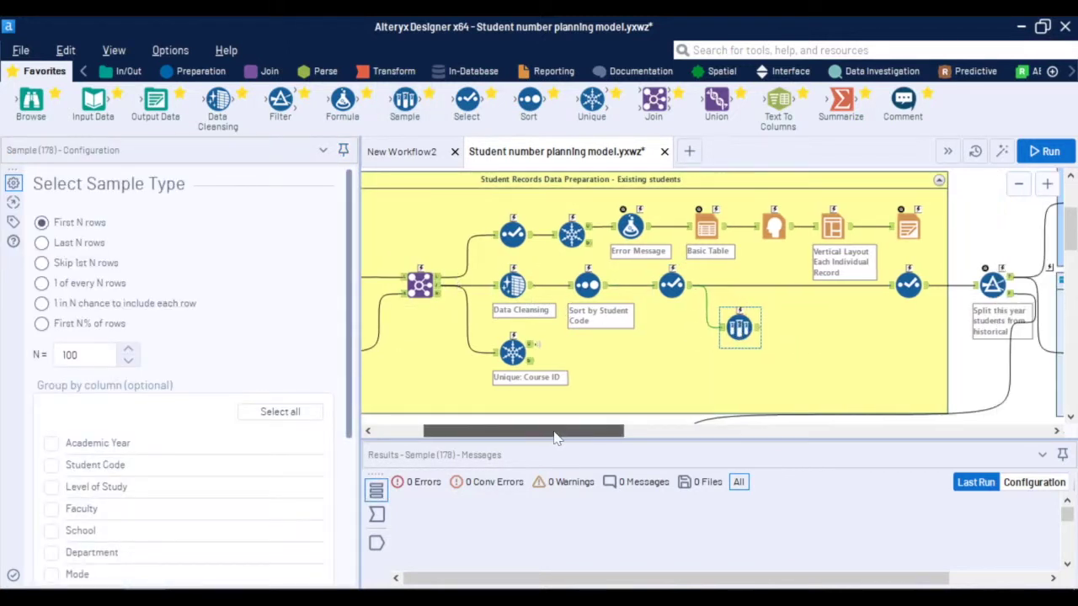
pyautogui.scroll(-1, 669, 377)
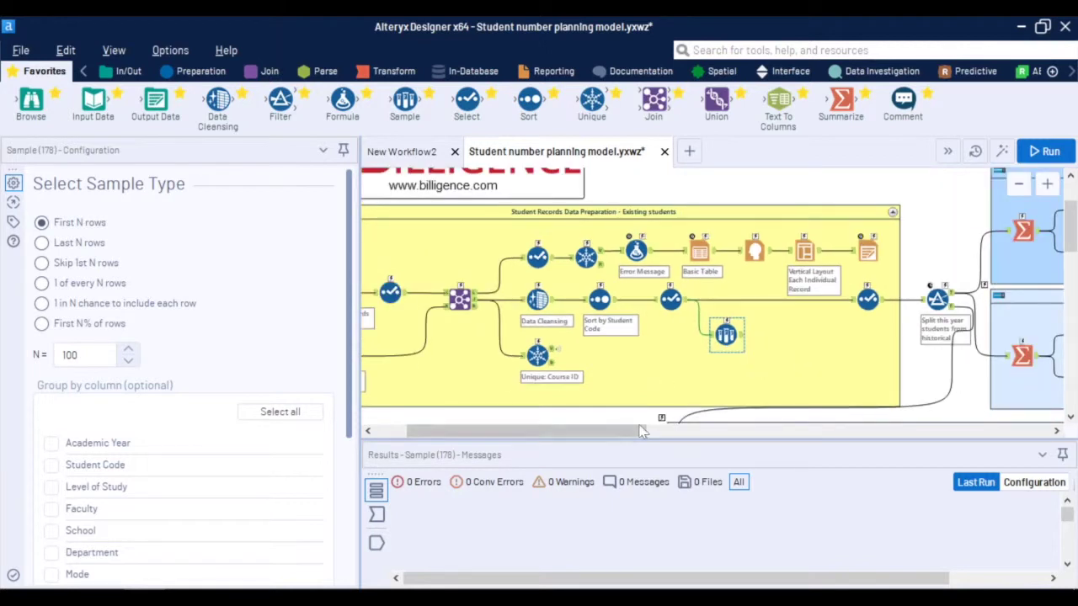
pyautogui.moveTo(630, 433); pyautogui.dragTo(610, 436)
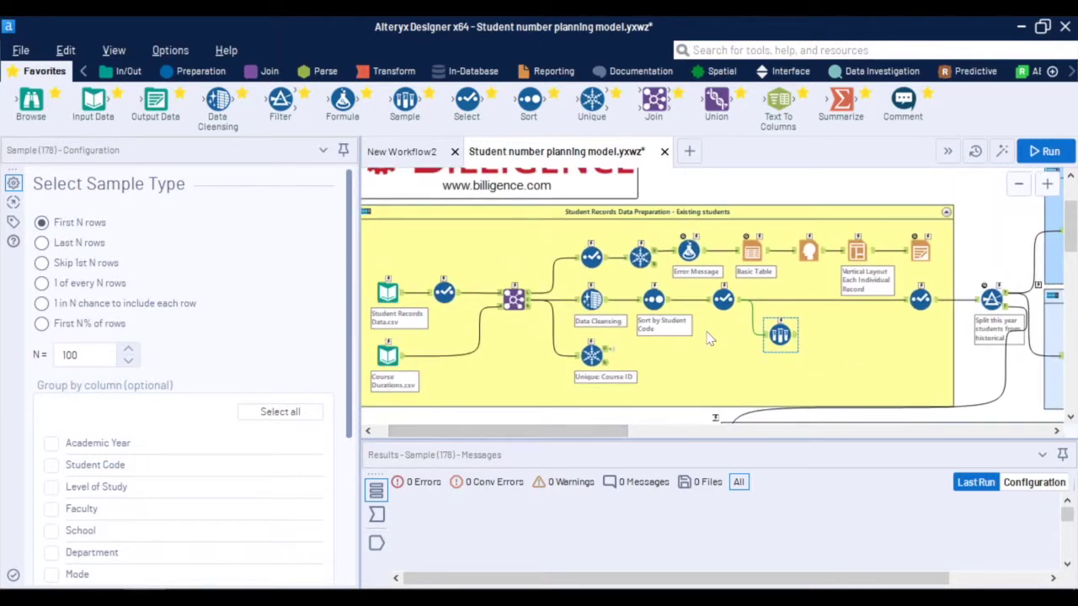
pyautogui.moveTo(587, 432); pyautogui.dragTo(574, 432)
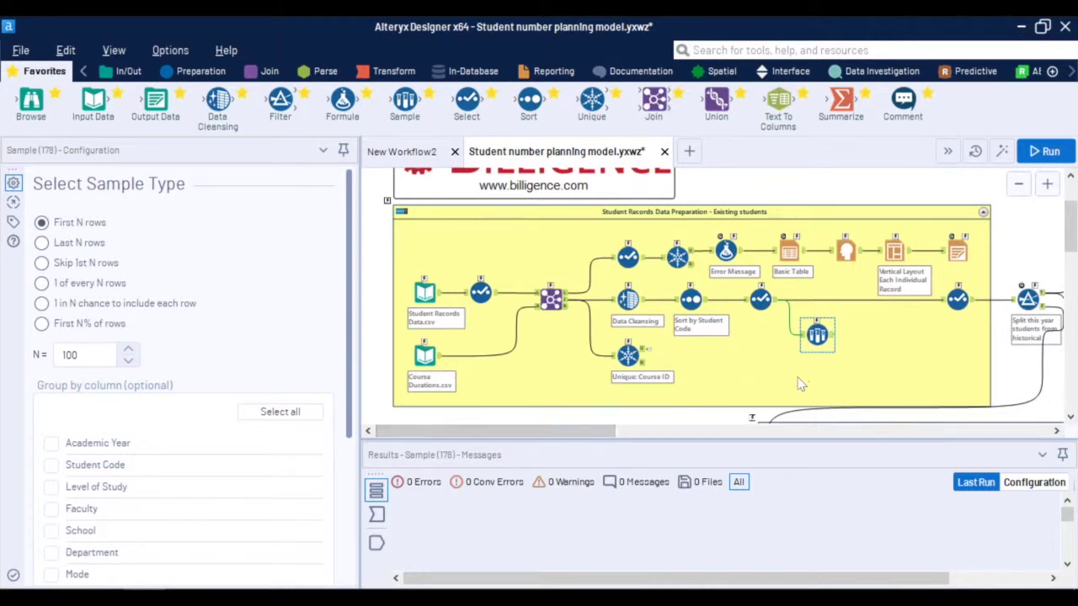
pyautogui.click(775, 359)
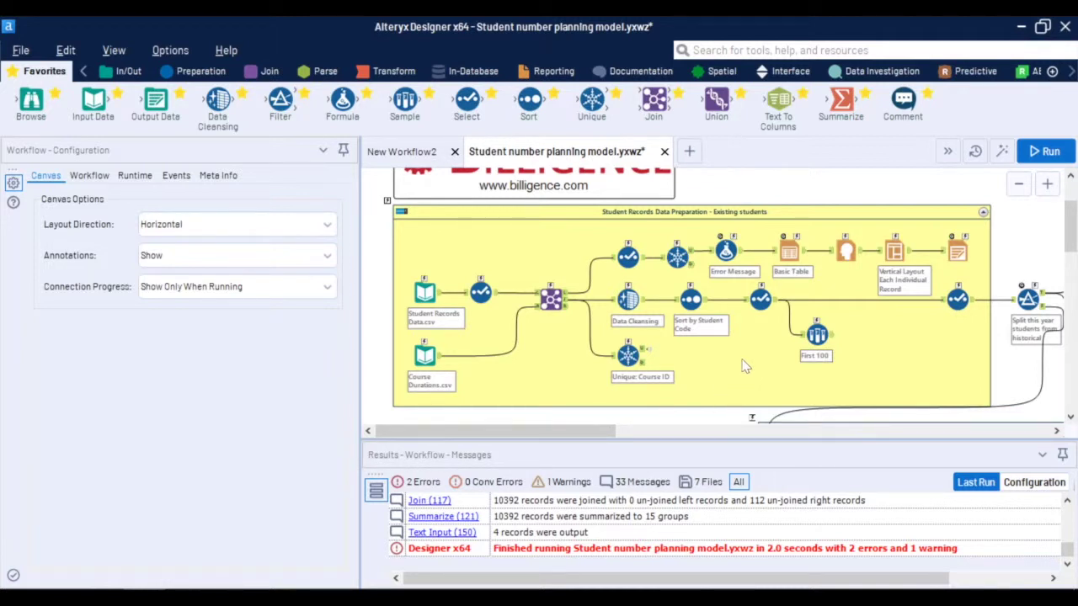
pyautogui.scroll(-3, 744, 365)
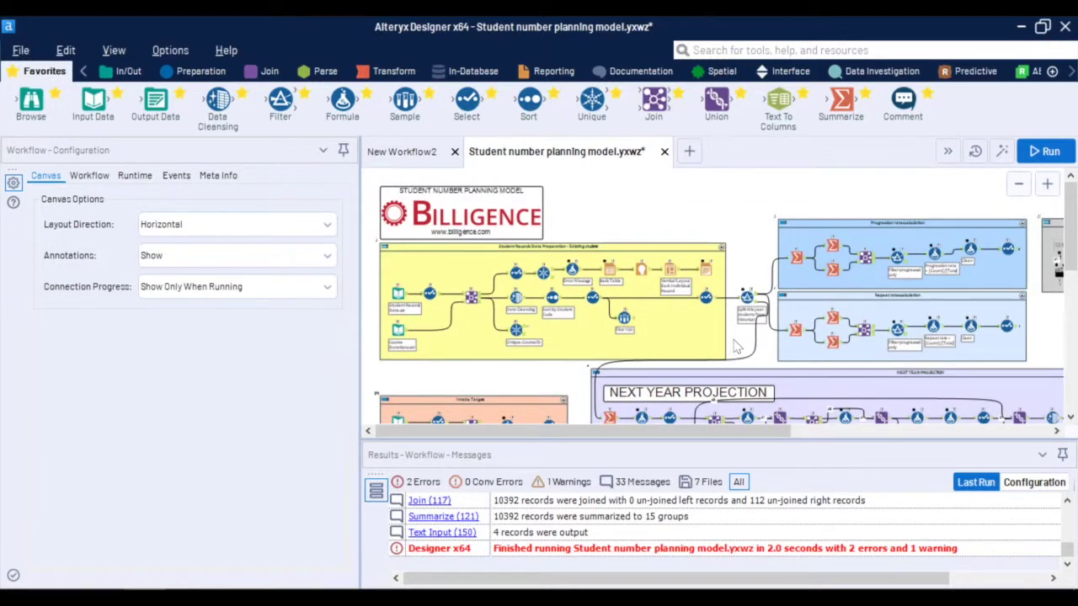
pyautogui.scroll(-1, 734, 345)
pyautogui.scroll(-3, 733, 341)
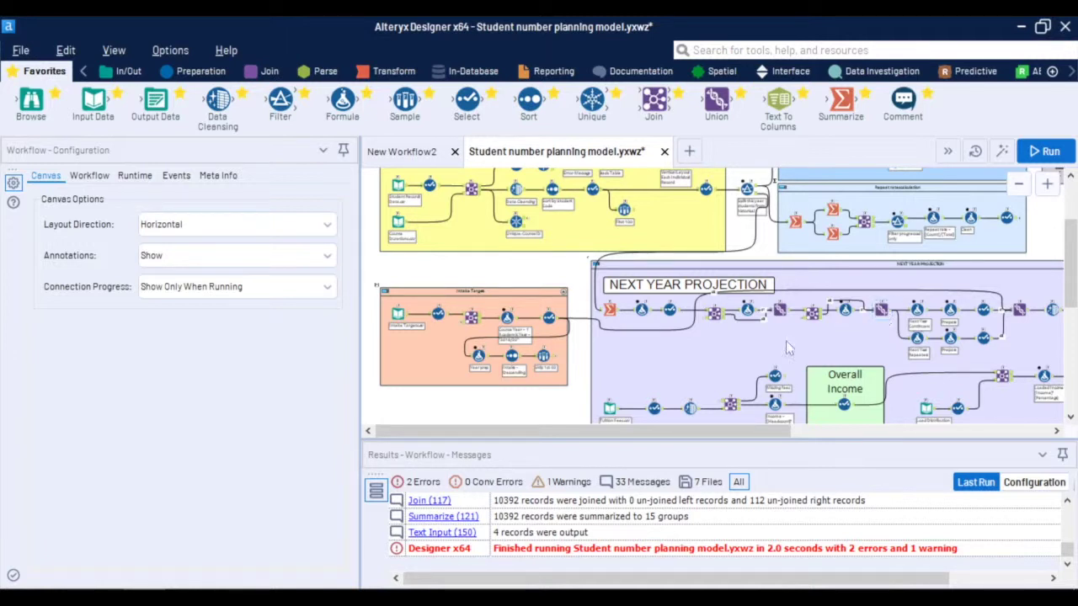
pyautogui.scroll(-3, 768, 352)
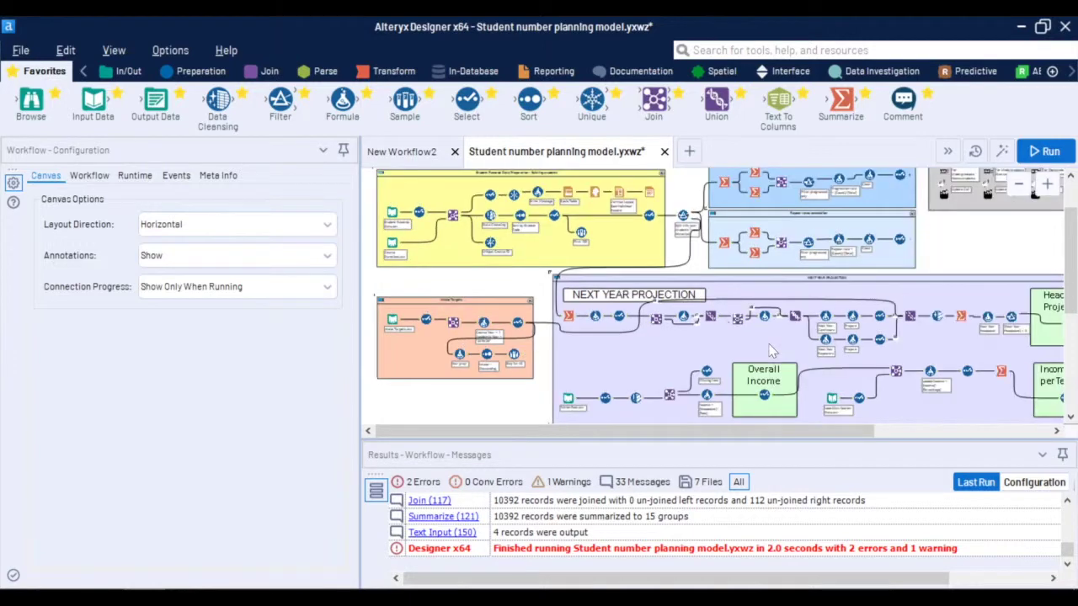
pyautogui.scroll(-1, 769, 352)
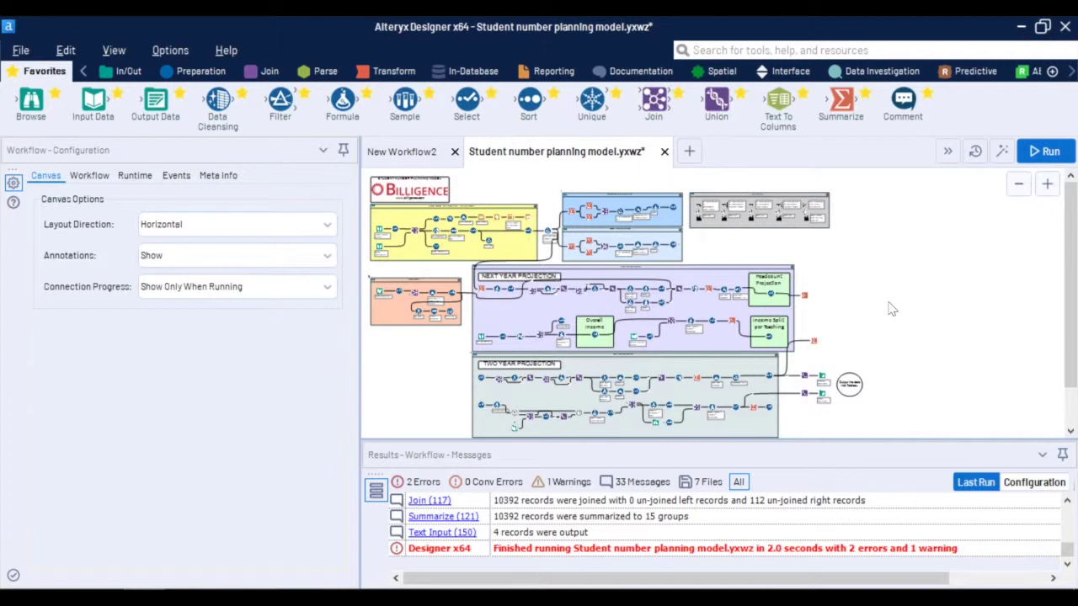
pyautogui.scroll(-1, 885, 291)
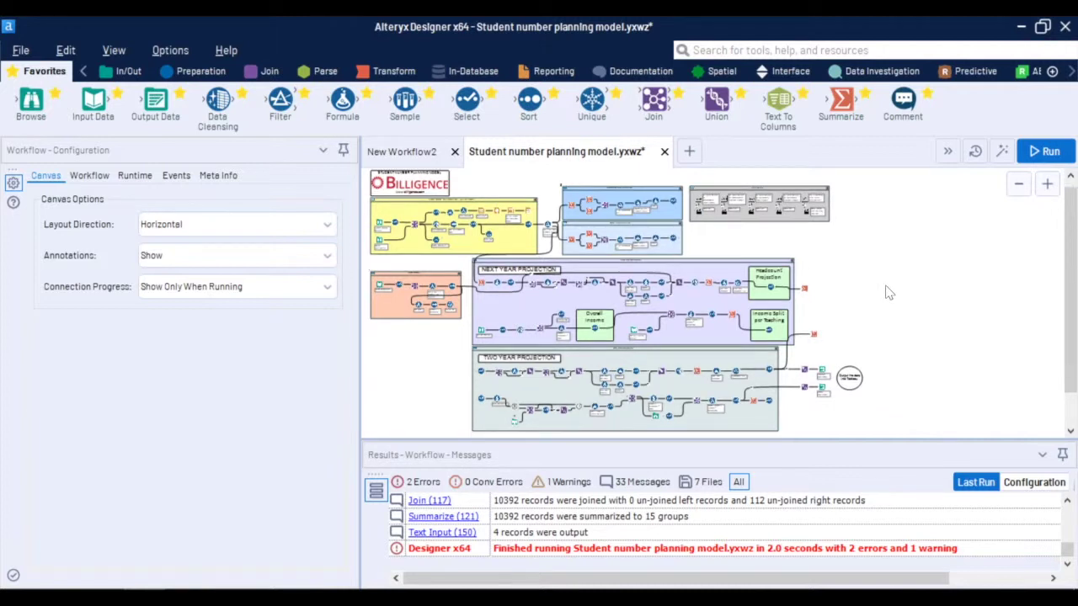
pyautogui.click(547, 224)
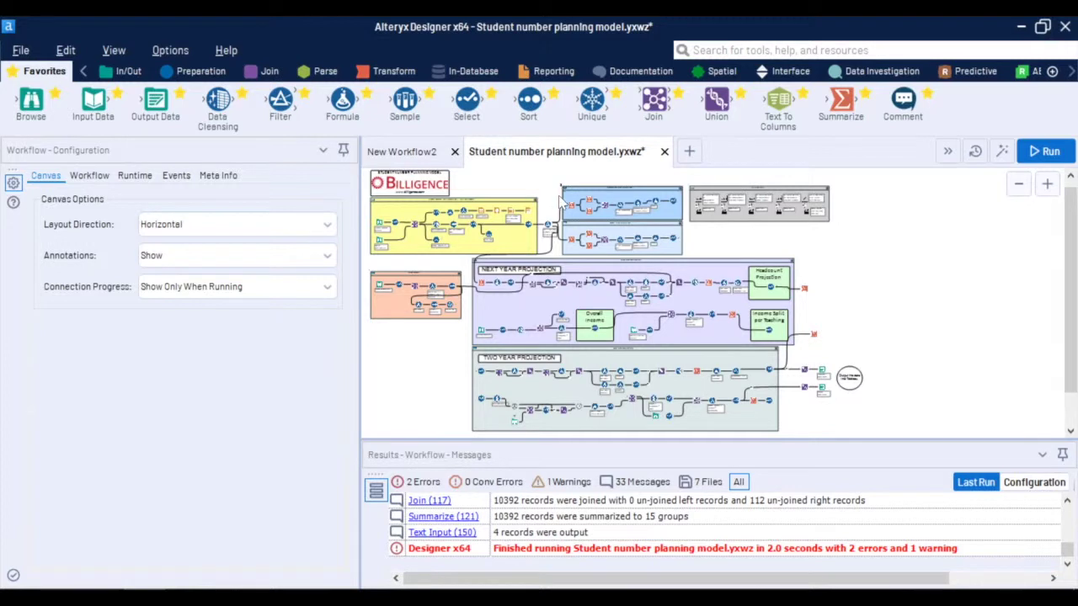